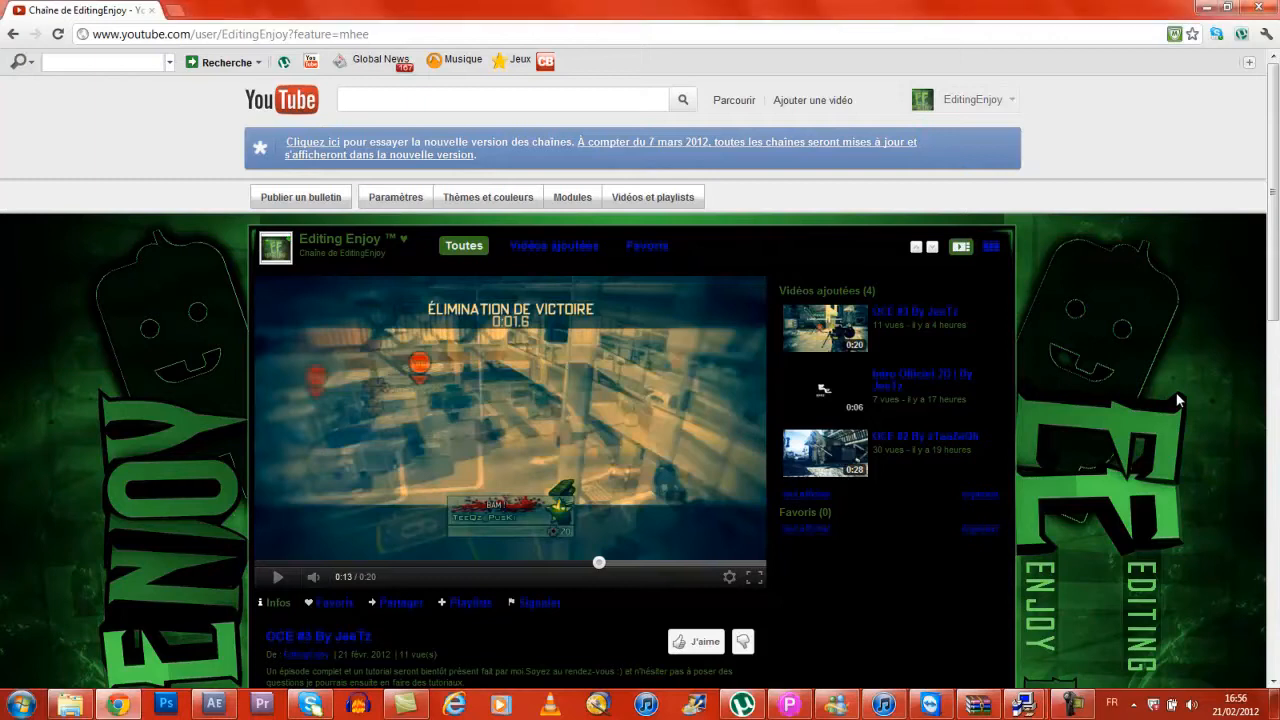
Step: Play and replay the last seconds of the OCE #3 video from about 0:13, pausing to examine the editing effect
{"action": "left_click", "coordinate": [716, 372]}
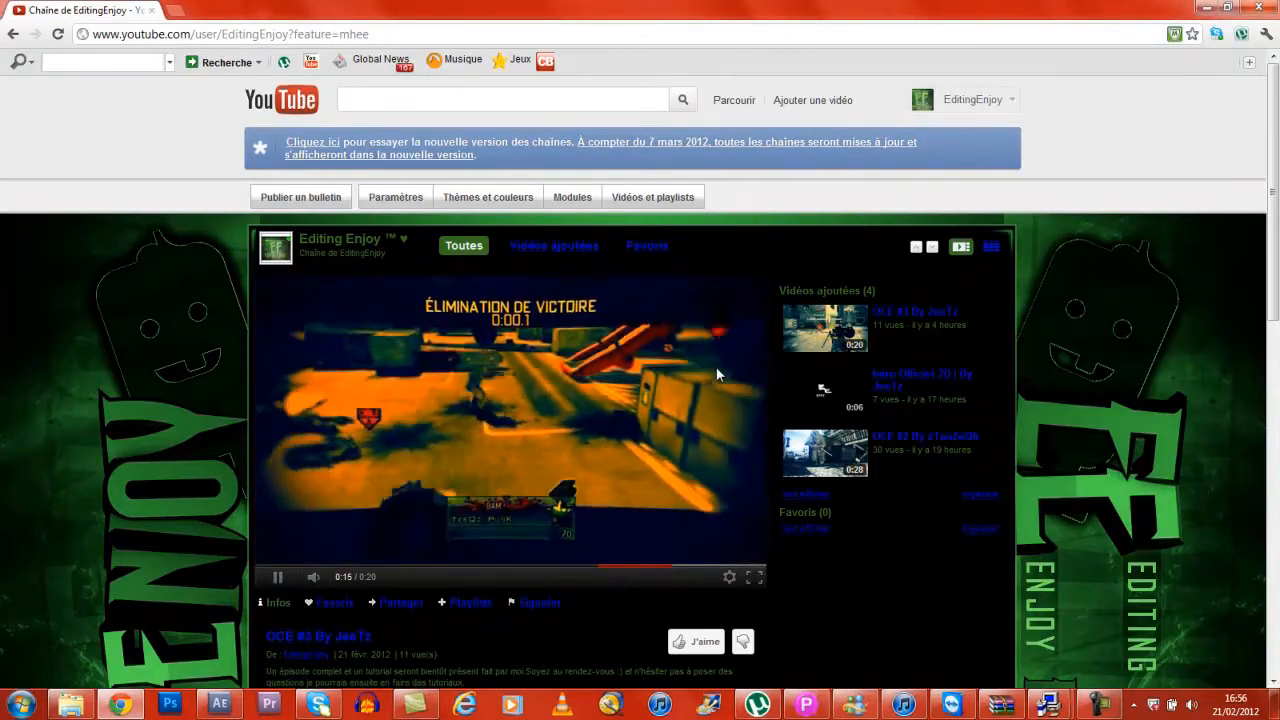
{"action": "left_click", "coordinate": [716, 372]}
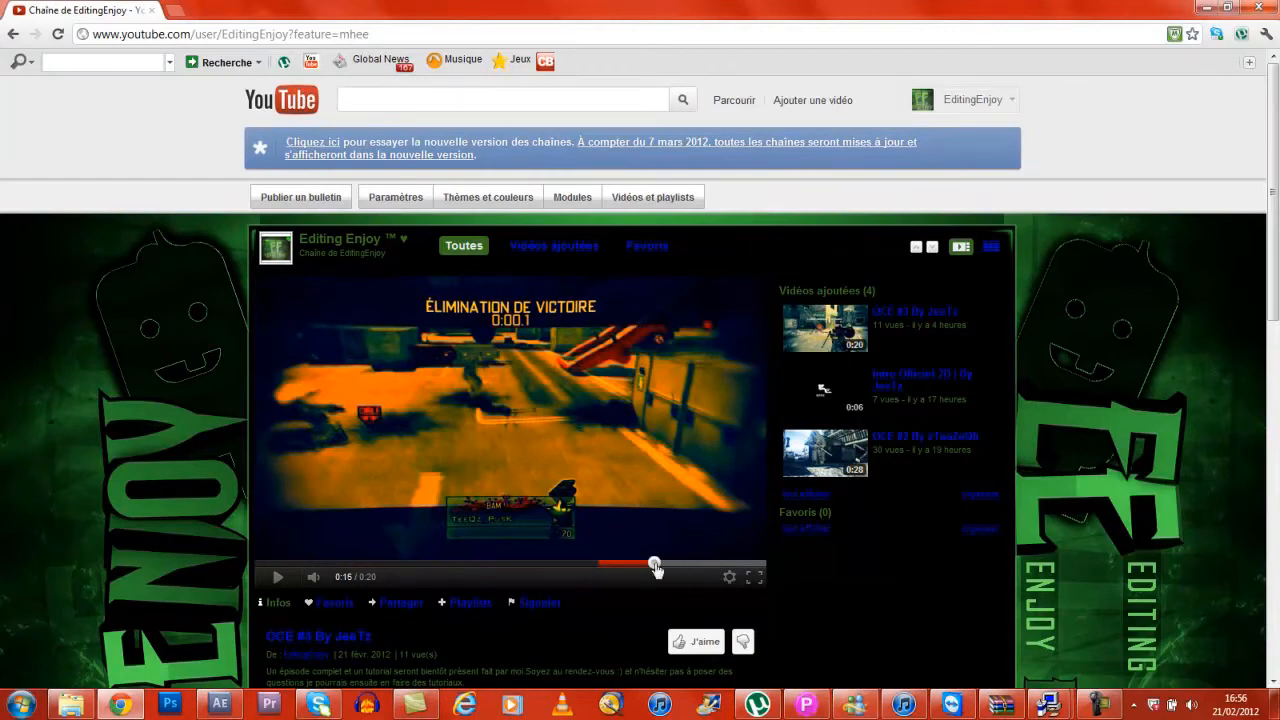
{"action": "left_click_drag", "start_coordinate": [655, 567], "coordinate": [657, 568]}
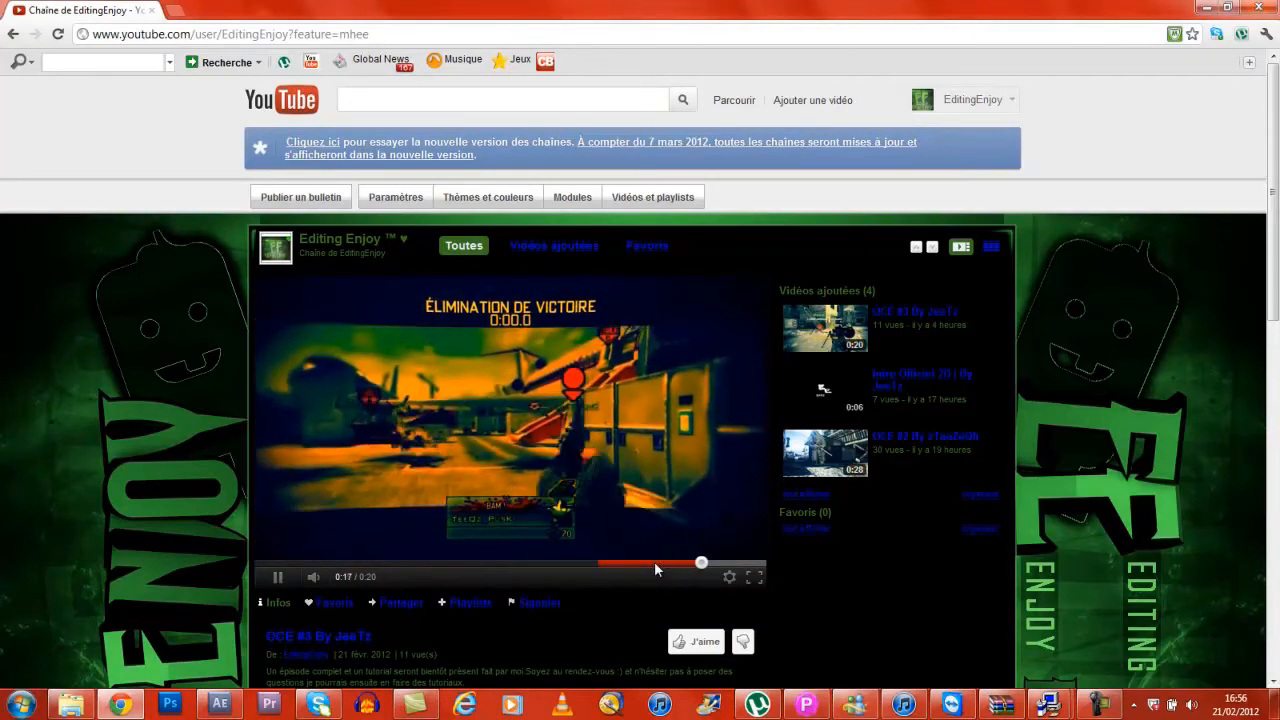
{"action": "key", "text": "space"}
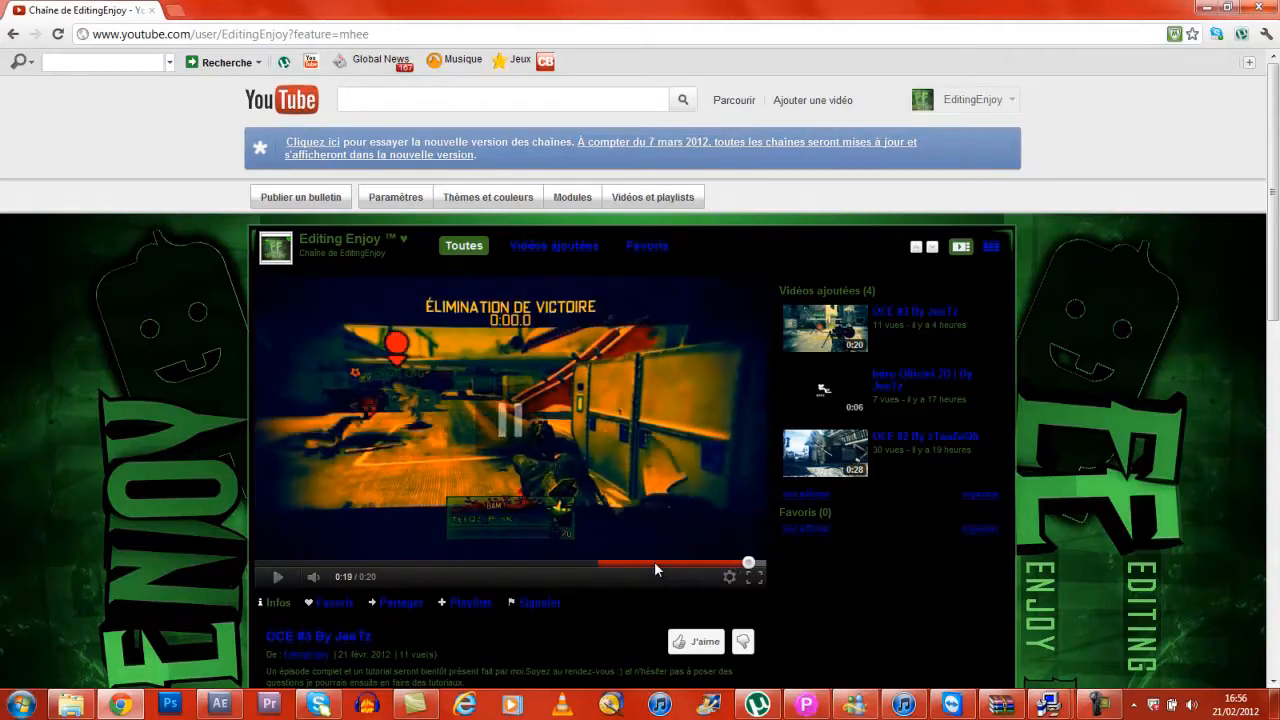
{"action": "left_click_drag", "start_coordinate": [655, 568], "coordinate": [656, 567]}
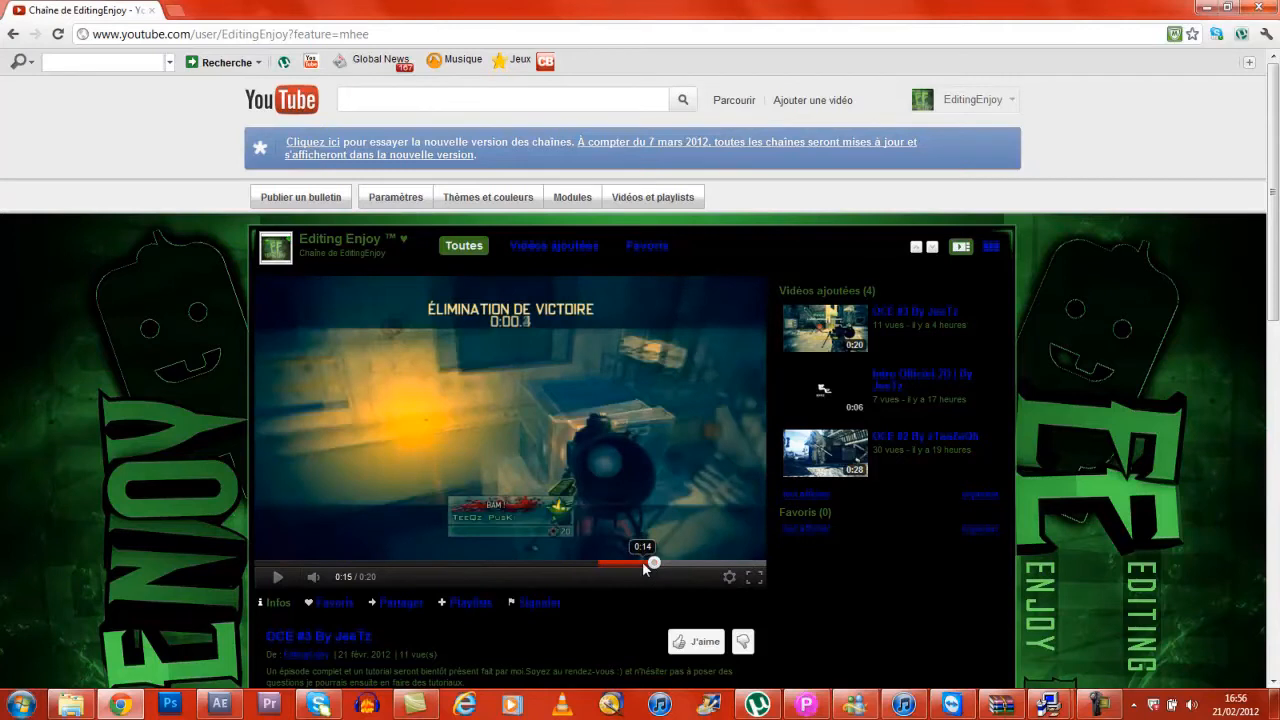
{"action": "key", "text": "space"}
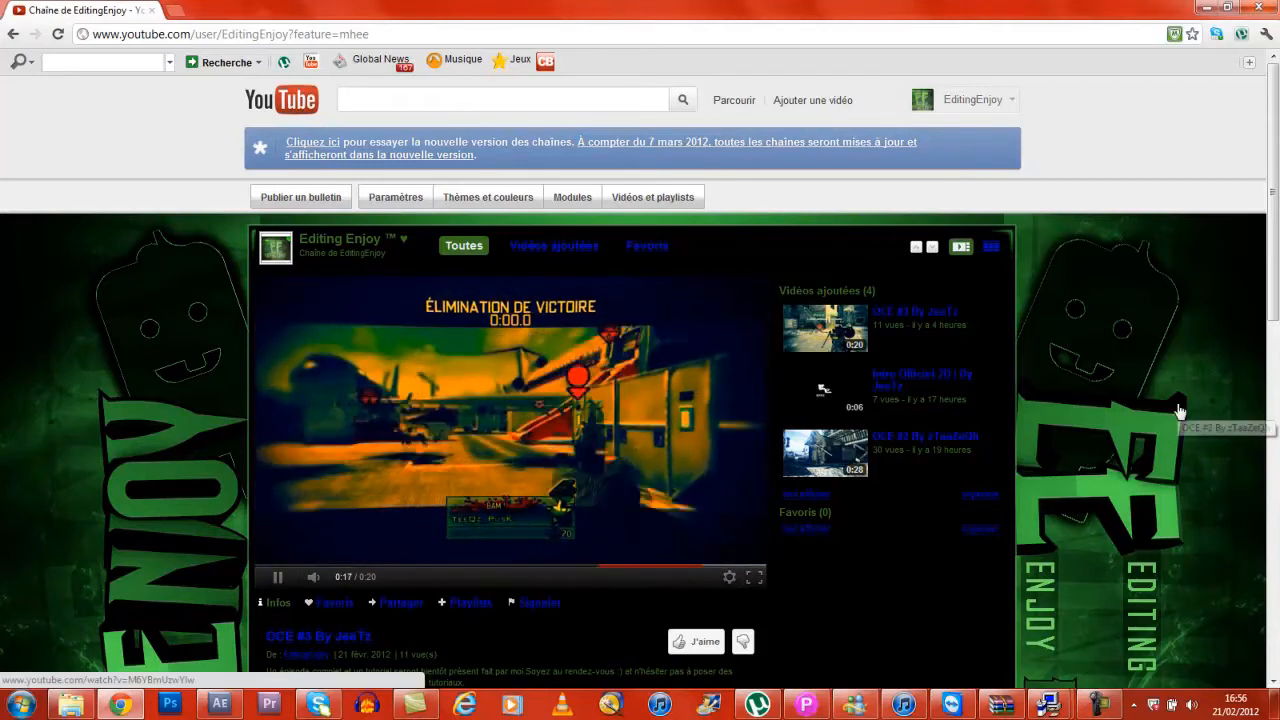
{"action": "left_click", "coordinate": [713, 432]}
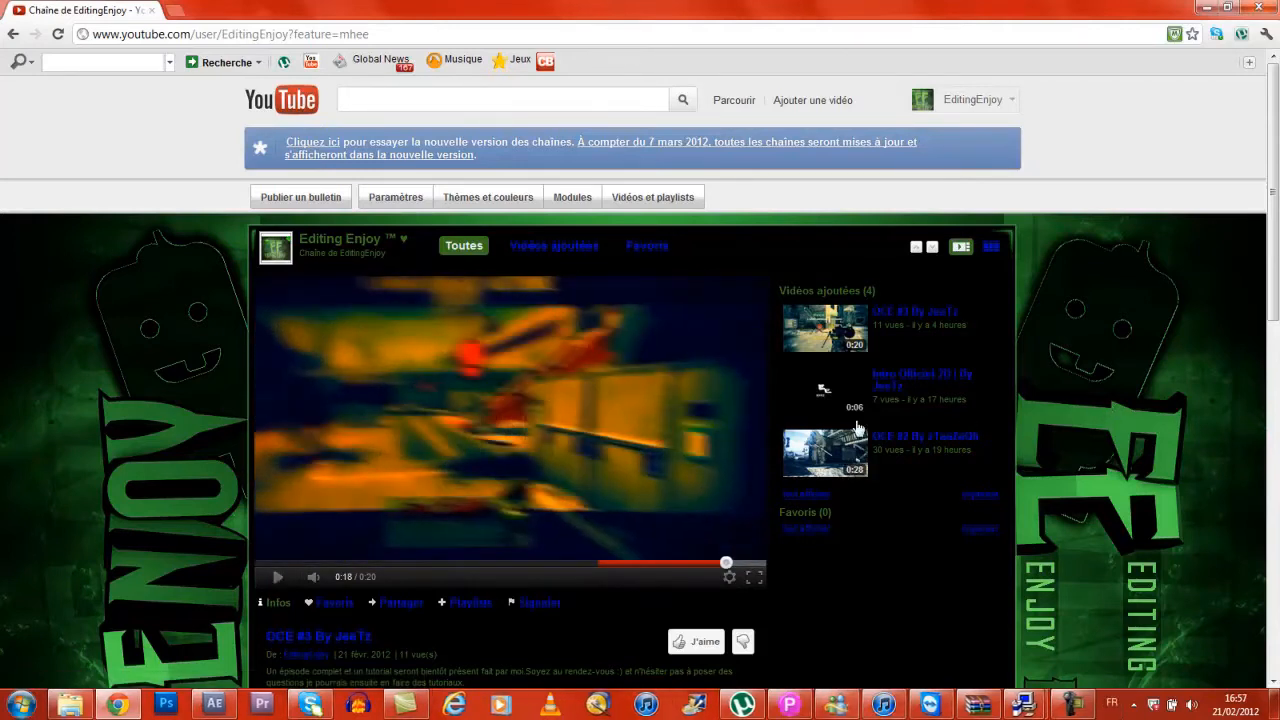
{"action": "left_click", "coordinate": [600, 566]}
{"action": "key", "text": "space"}
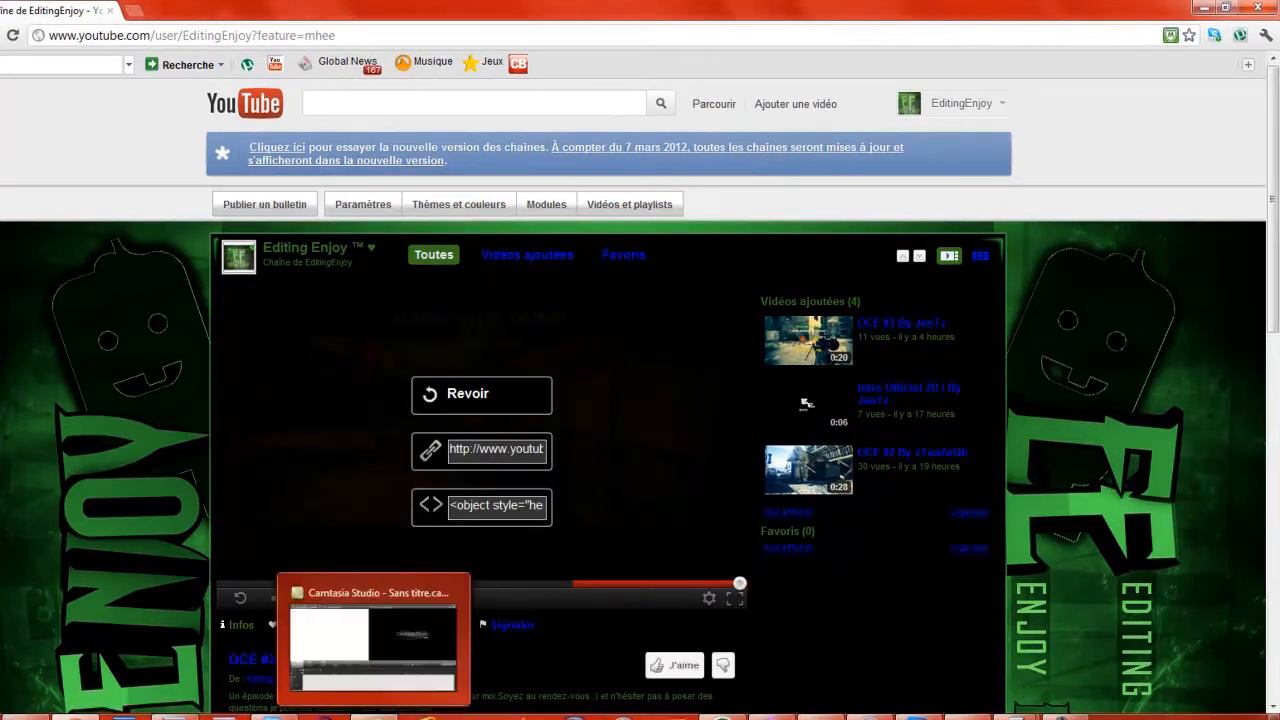
Step: Switch to After Effects and create a new 1280 x 720, 24 fps composition named Tutorial
{"action": "left_click", "coordinate": [222, 712]}
{"action": "left_click", "coordinate": [197, 391]}
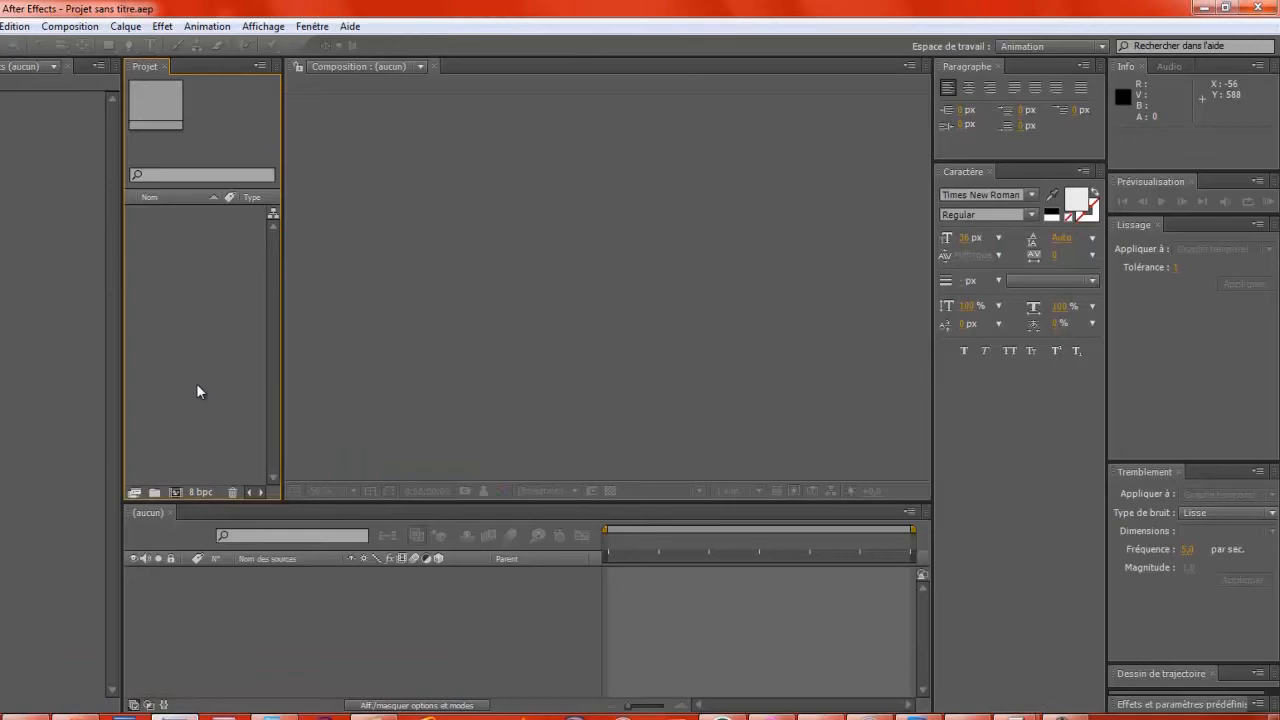
{"action": "right_click", "coordinate": [197, 391]}
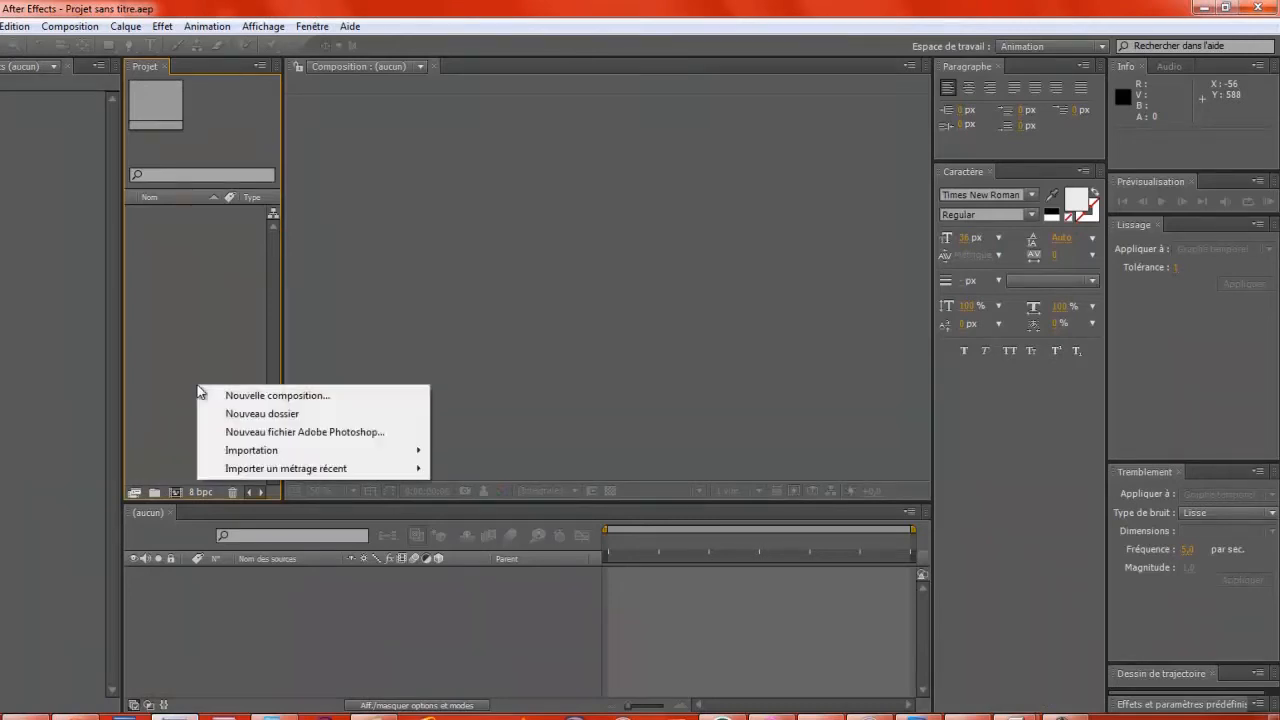
{"action": "left_click", "coordinate": [228, 397]}
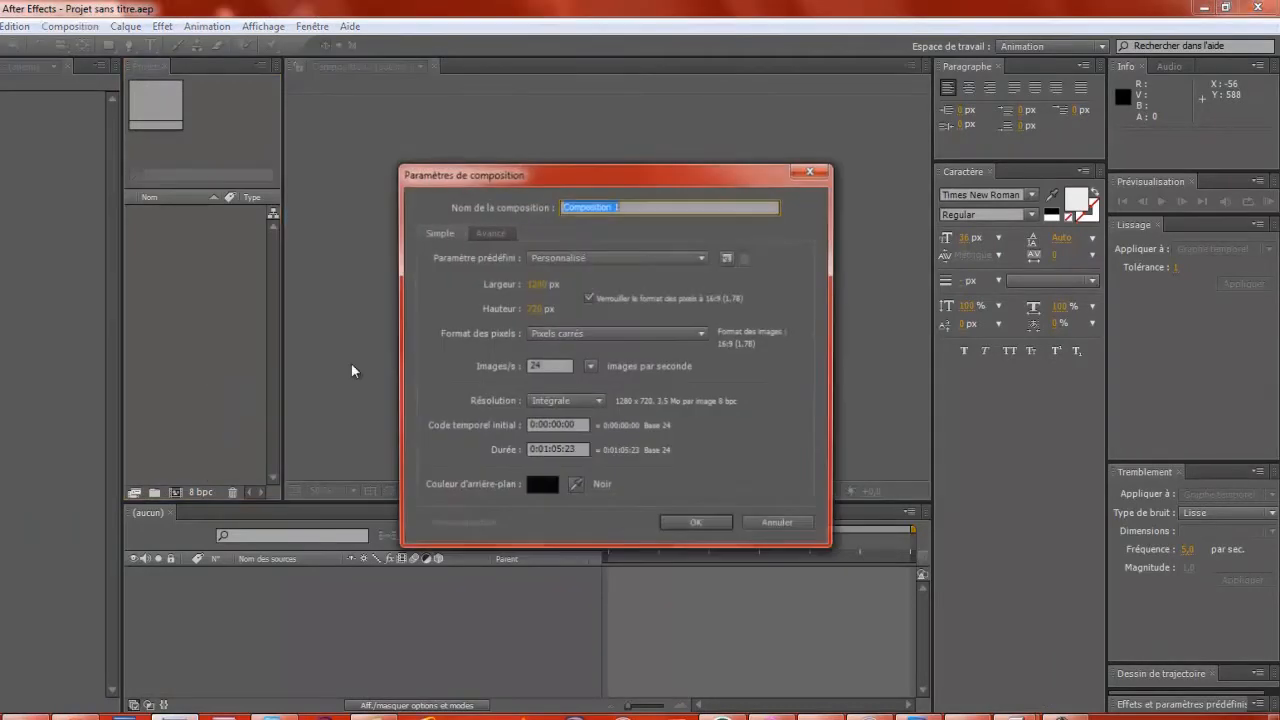
{"action": "key", "text": "Caps_Lock"}
{"action": "type", "text": "T"}
{"action": "key", "text": "Caps_Lock"}
{"action": "type", "text": "uto"}
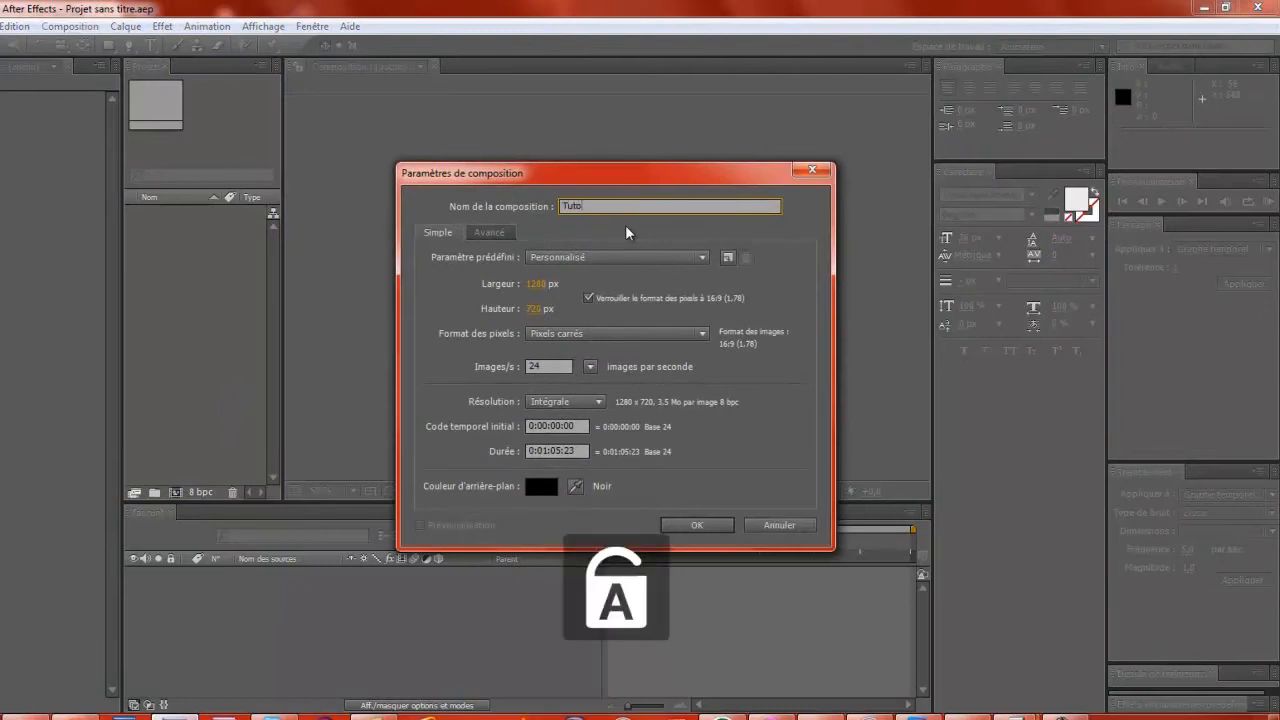
{"action": "type", "text": "rial"}
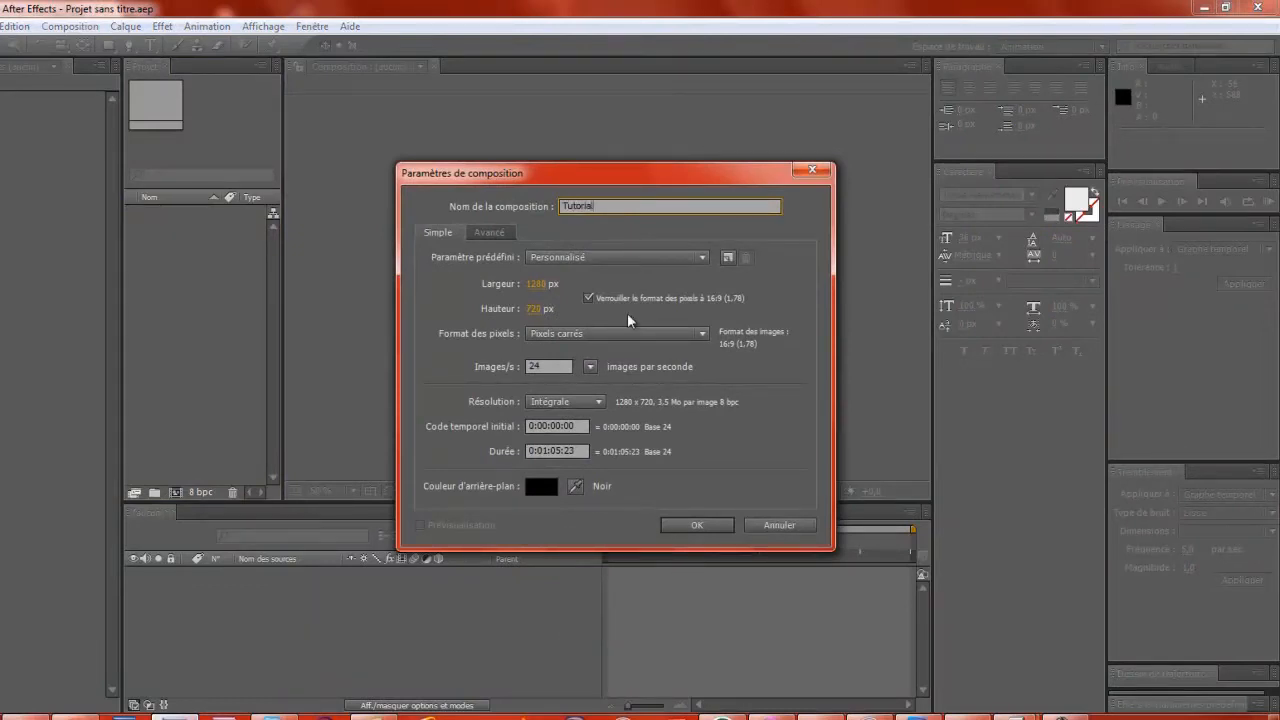
{"action": "left_click", "coordinate": [700, 526]}
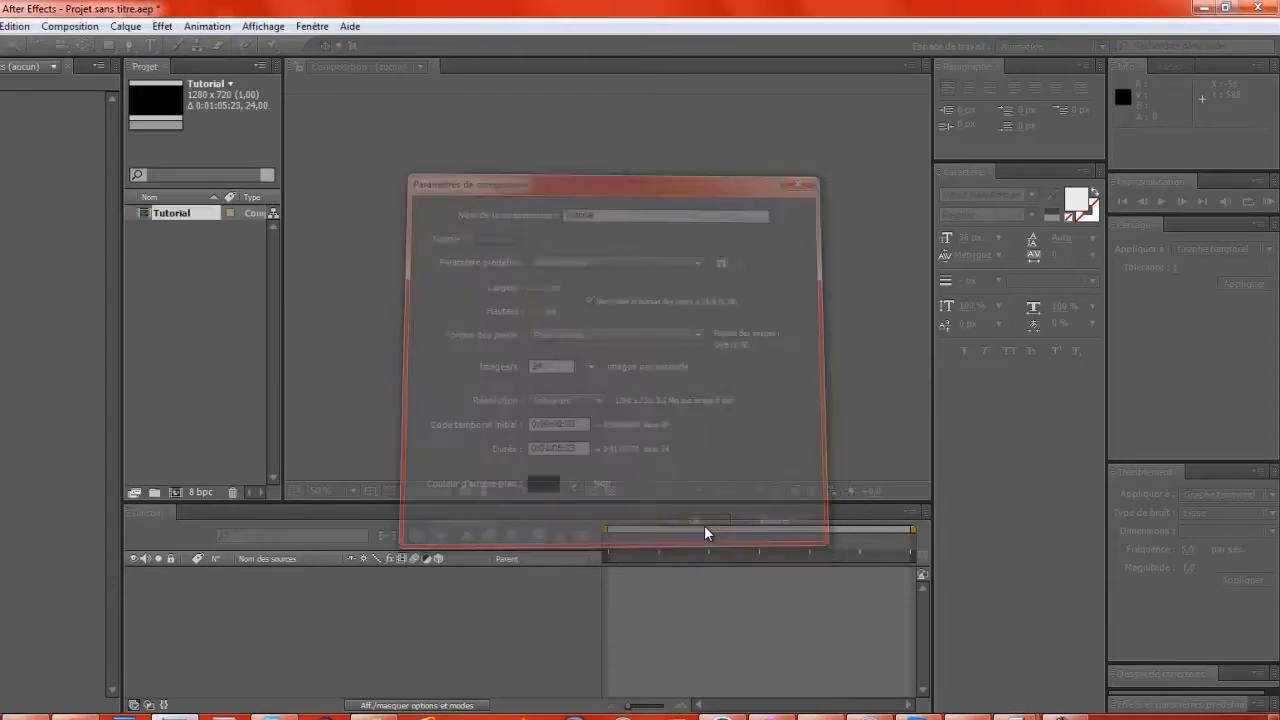
Step: Import the PUSKII 5 clip from the A édité folder and add it to the Tutorial composition's timeline
{"action": "left_click", "coordinate": [245, 285]}
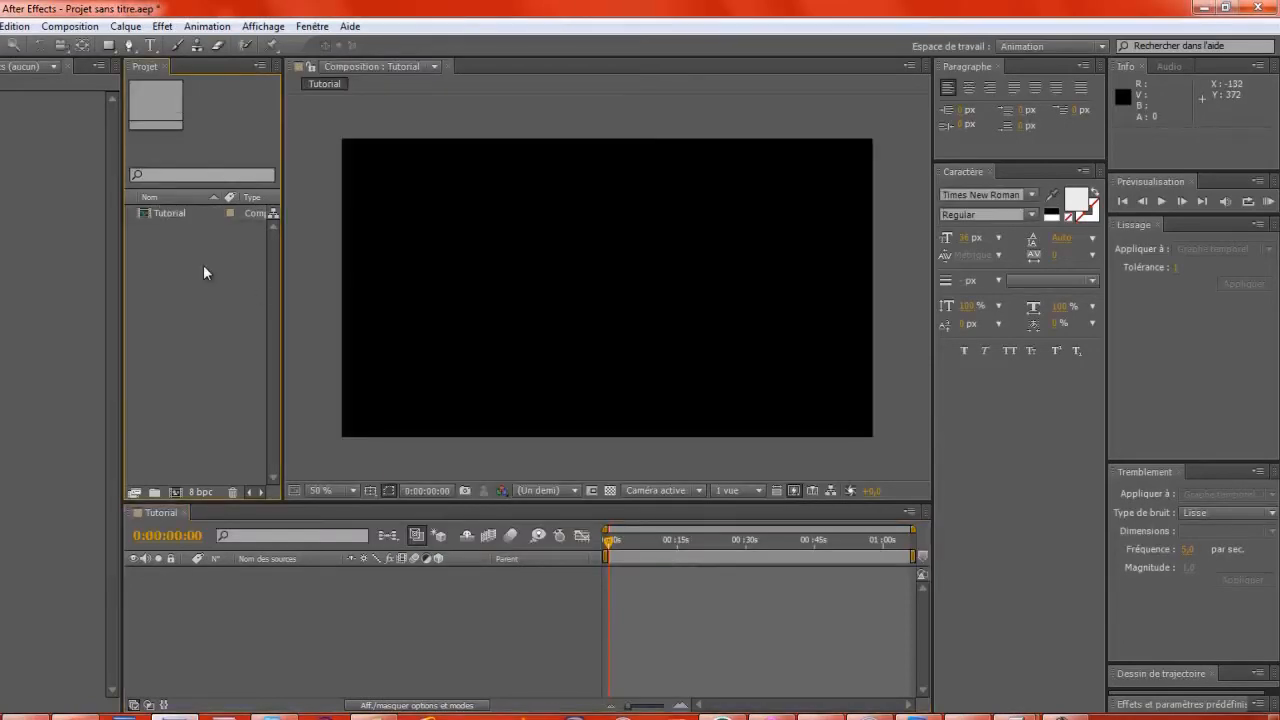
{"action": "double_click", "coordinate": [203, 264]}
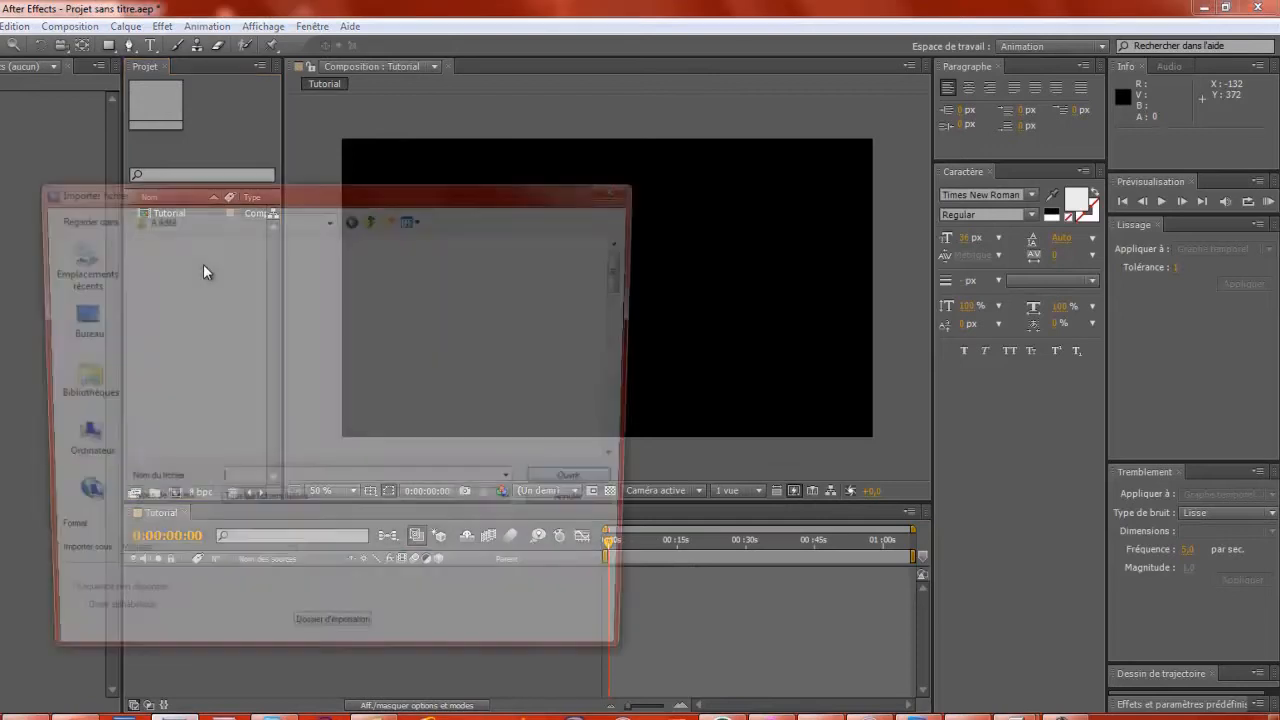
{"action": "scroll", "coordinate": [400, 400], "scroll_direction": "down", "scroll_amount": 10}
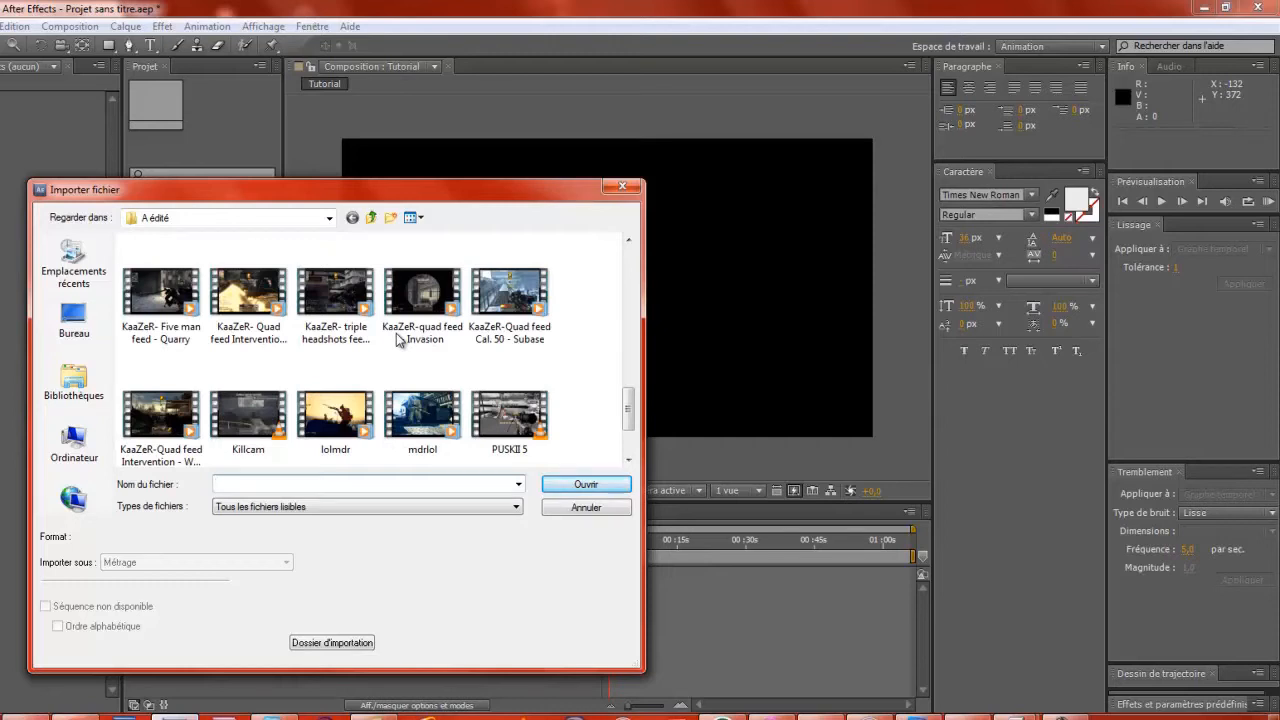
{"action": "scroll", "coordinate": [430, 350], "scroll_direction": "down", "scroll_amount": 1}
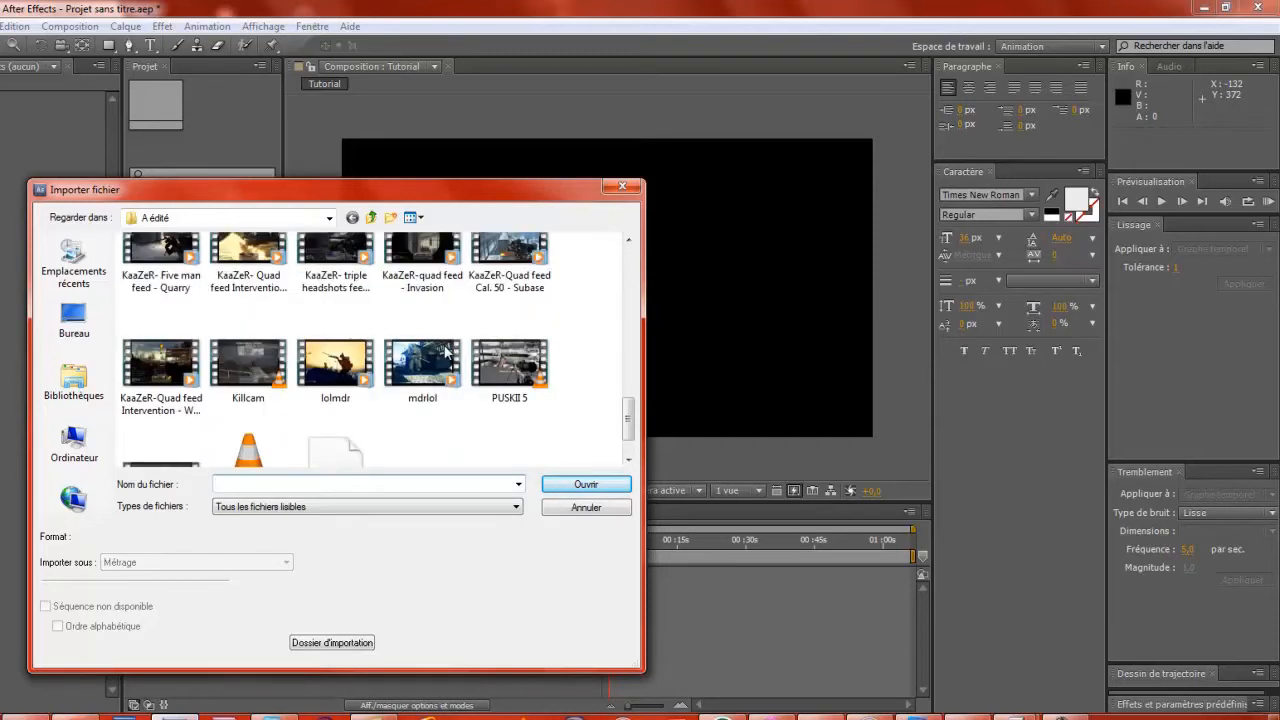
{"action": "scroll", "coordinate": [443, 350], "scroll_direction": "down", "scroll_amount": 1}
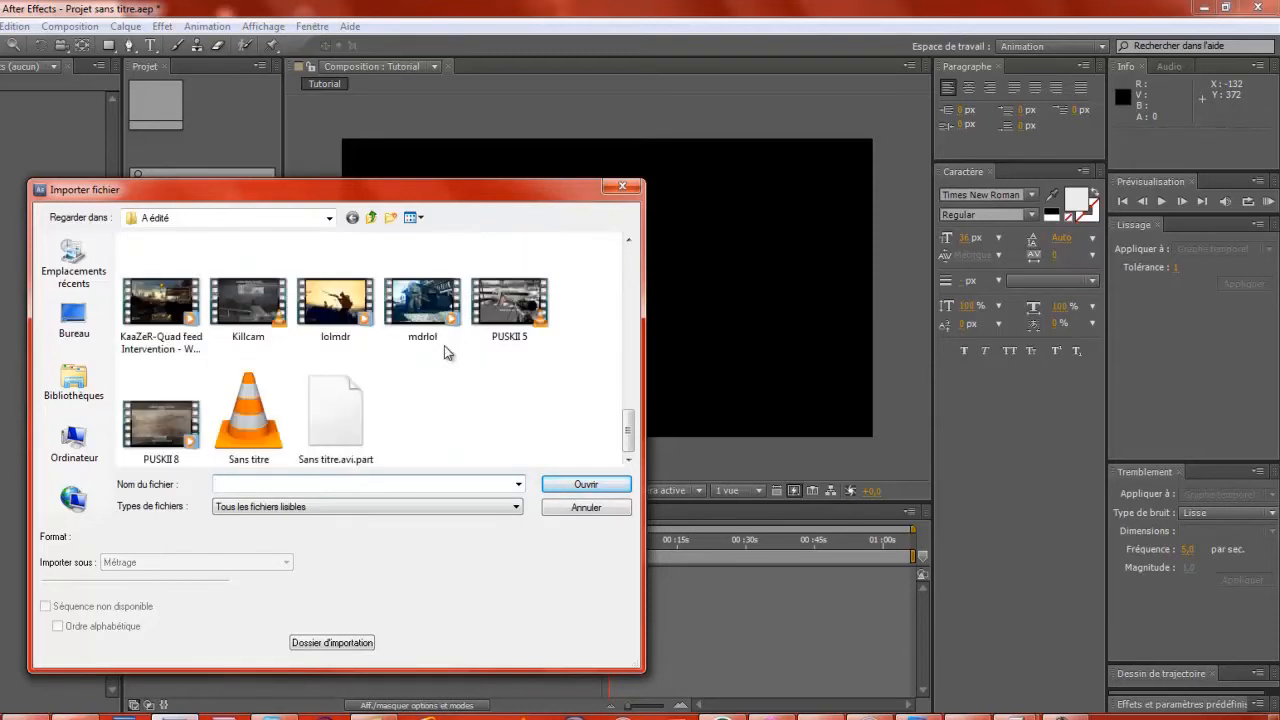
{"action": "double_click", "coordinate": [540, 322]}
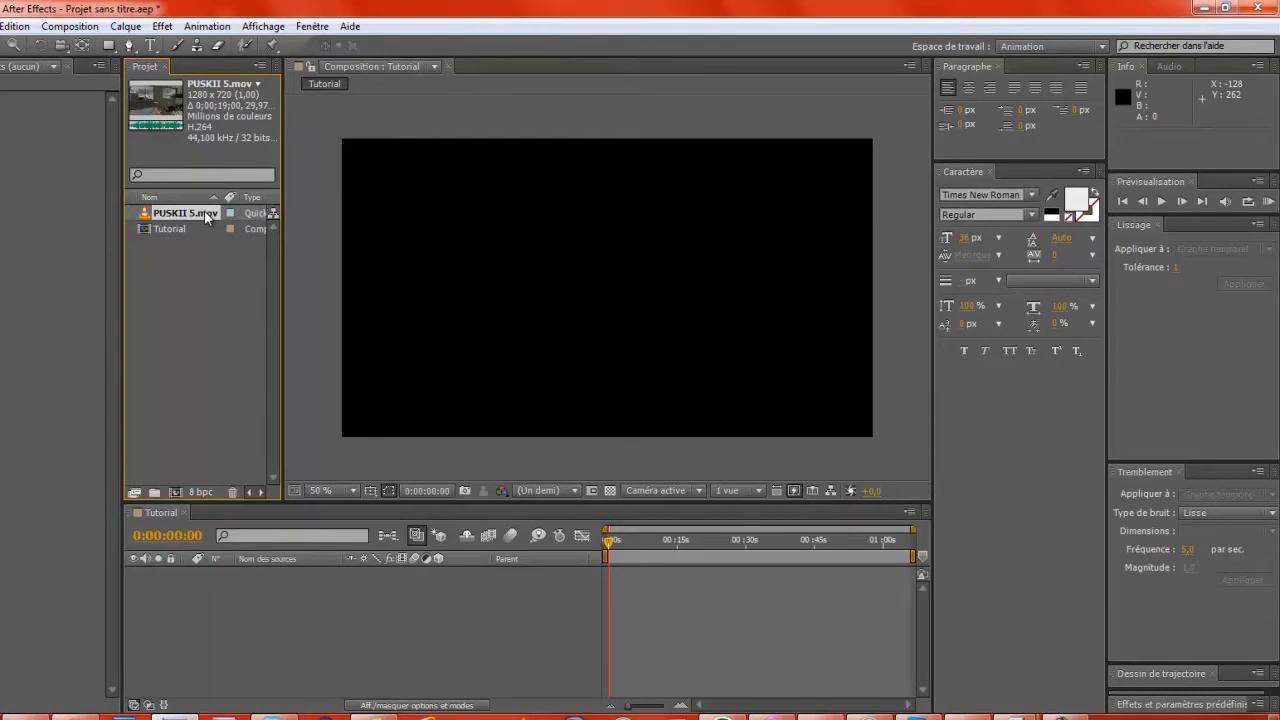
{"action": "left_click_drag", "start_coordinate": [204, 210], "coordinate": [233, 581]}
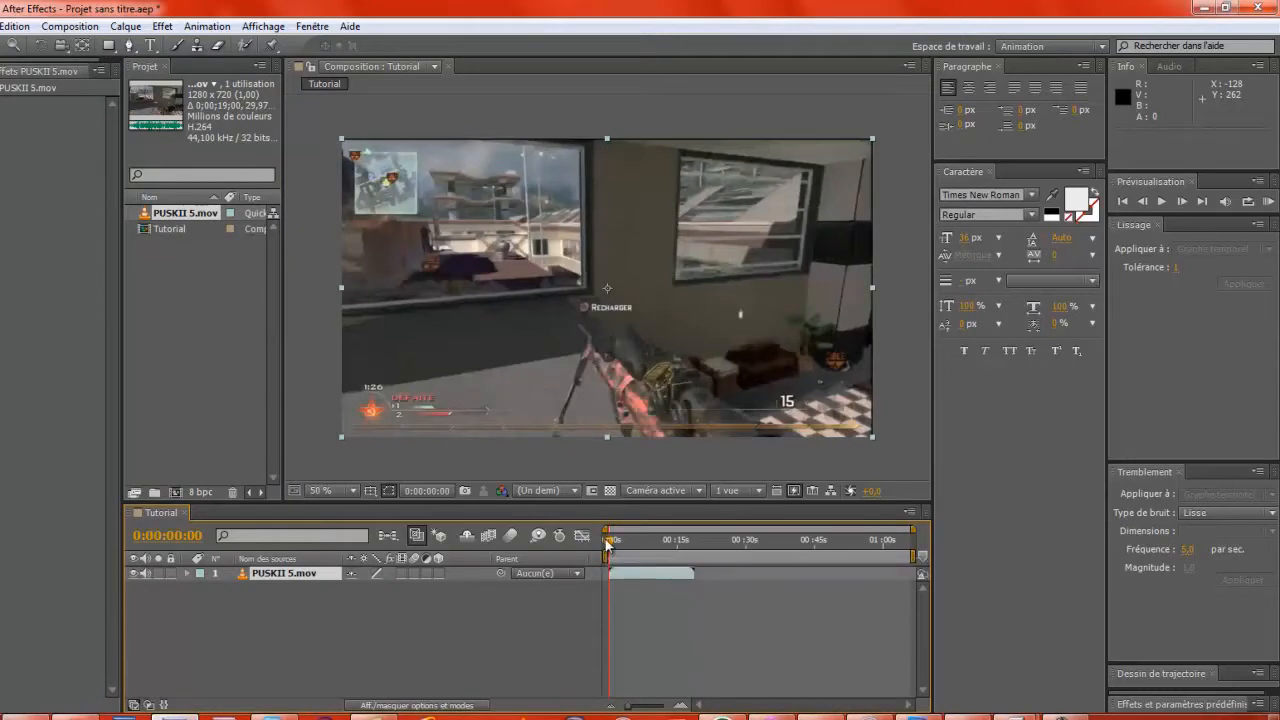
Step: Scrub through the PUSKII 5 clip and place the current time at 0:00:11:06, shortly before the scoreboard scene
{"action": "left_click_drag", "start_coordinate": [607, 543], "coordinate": [638, 538]}
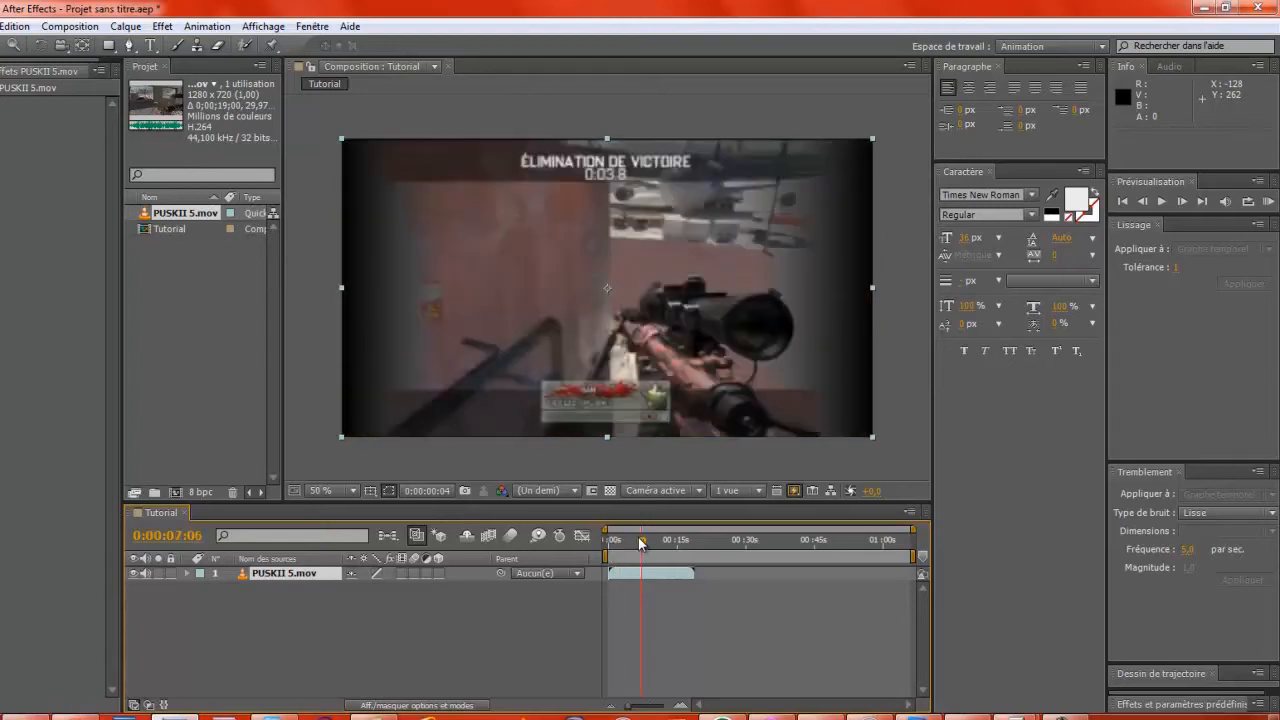
{"action": "left_click_drag", "start_coordinate": [641, 541], "coordinate": [648, 541]}
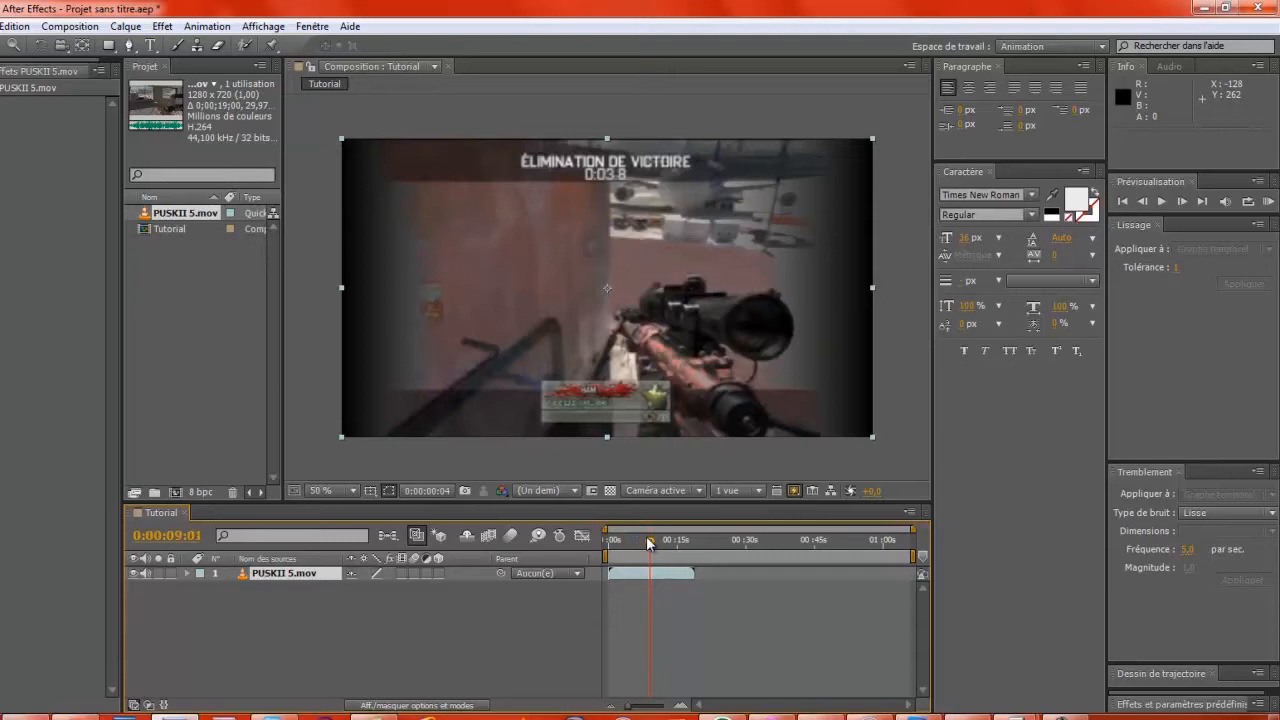
{"action": "left_click_drag", "start_coordinate": [647, 537], "coordinate": [661, 543]}
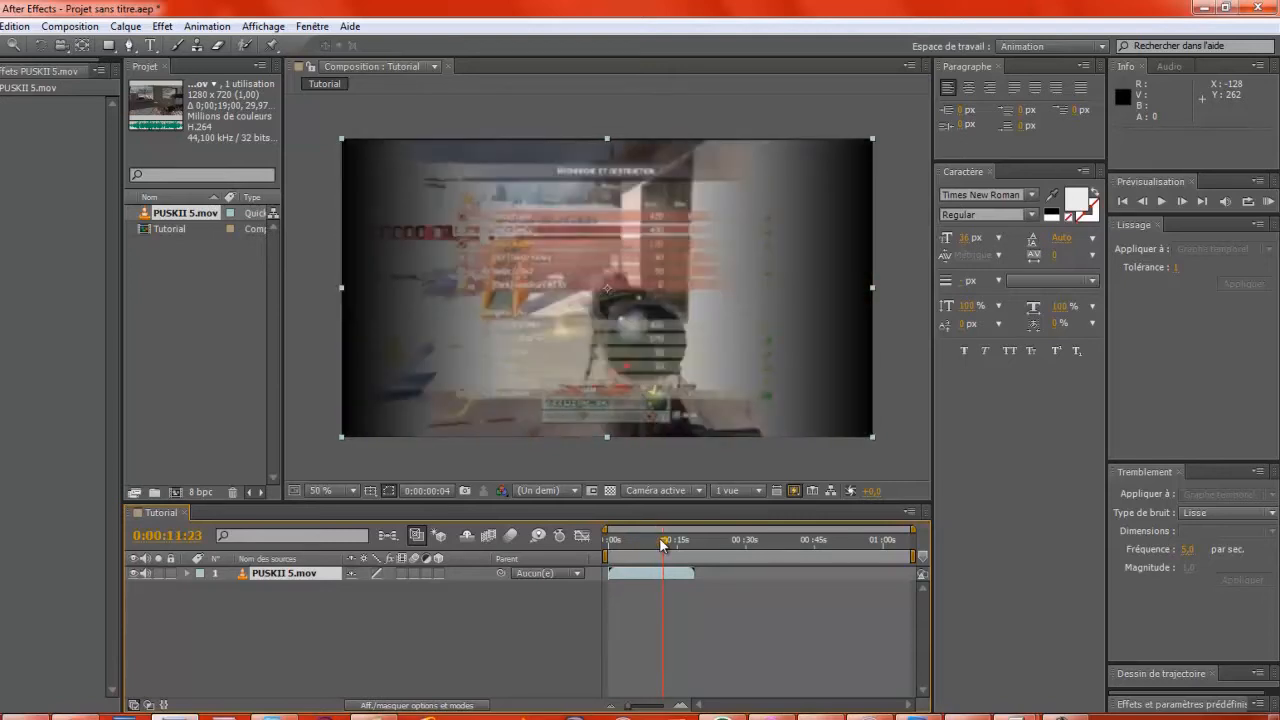
{"action": "left_click", "coordinate": [1146, 201]}
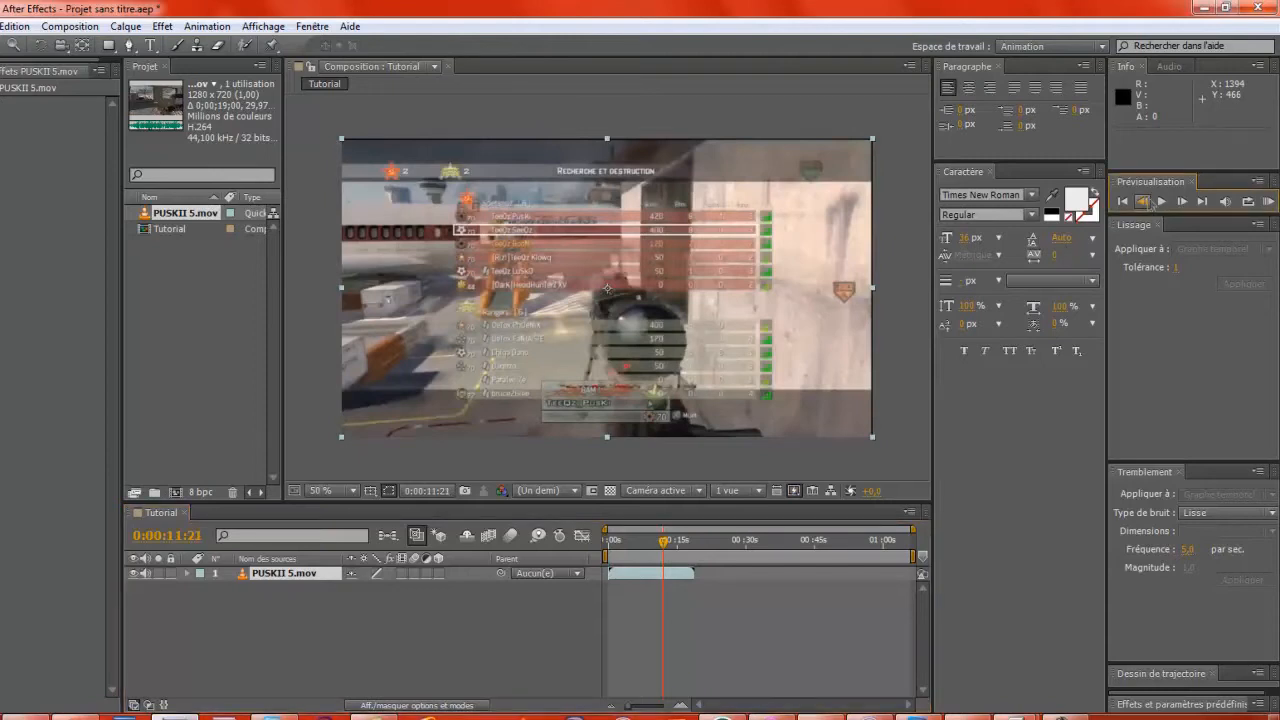
{"action": "left_click", "coordinate": [1146, 201]}
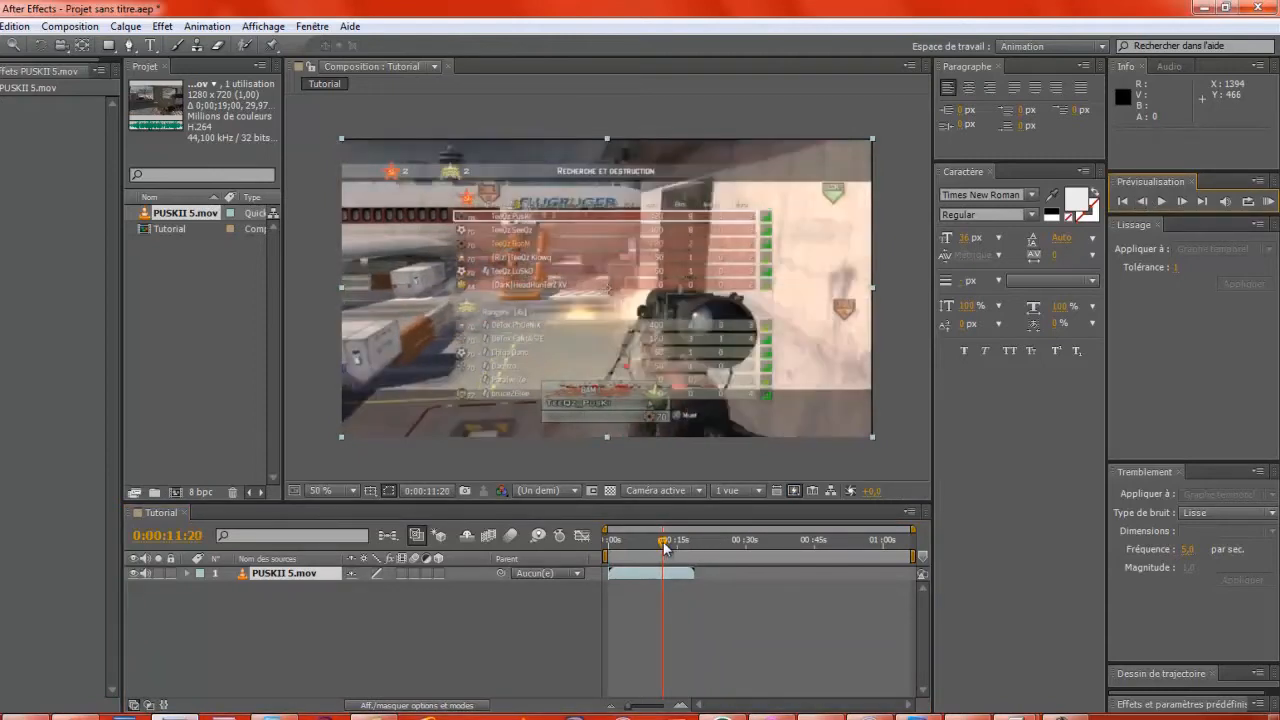
{"action": "left_click_drag", "start_coordinate": [666, 548], "coordinate": [661, 546]}
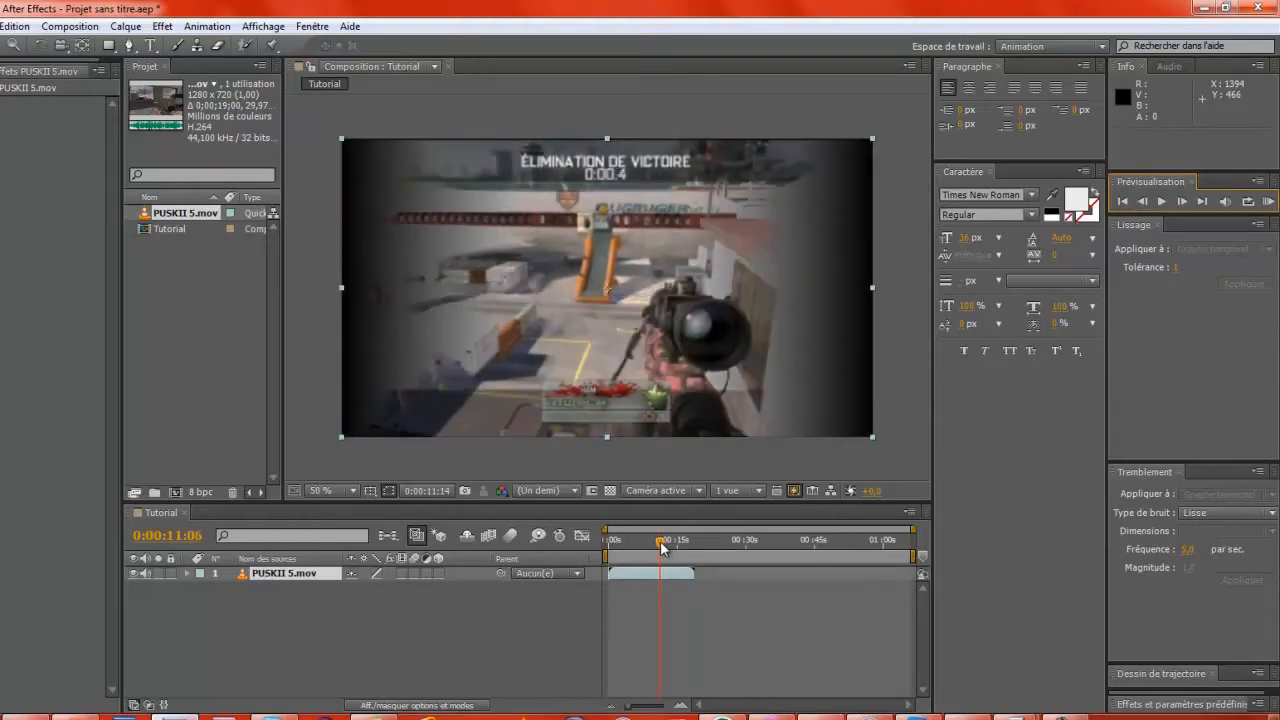
Step: Step through the clip frame by frame to set the current time to 0:00:11:19, where the scoreboard overlay begins
{"action": "left_click", "coordinate": [1181, 202]}
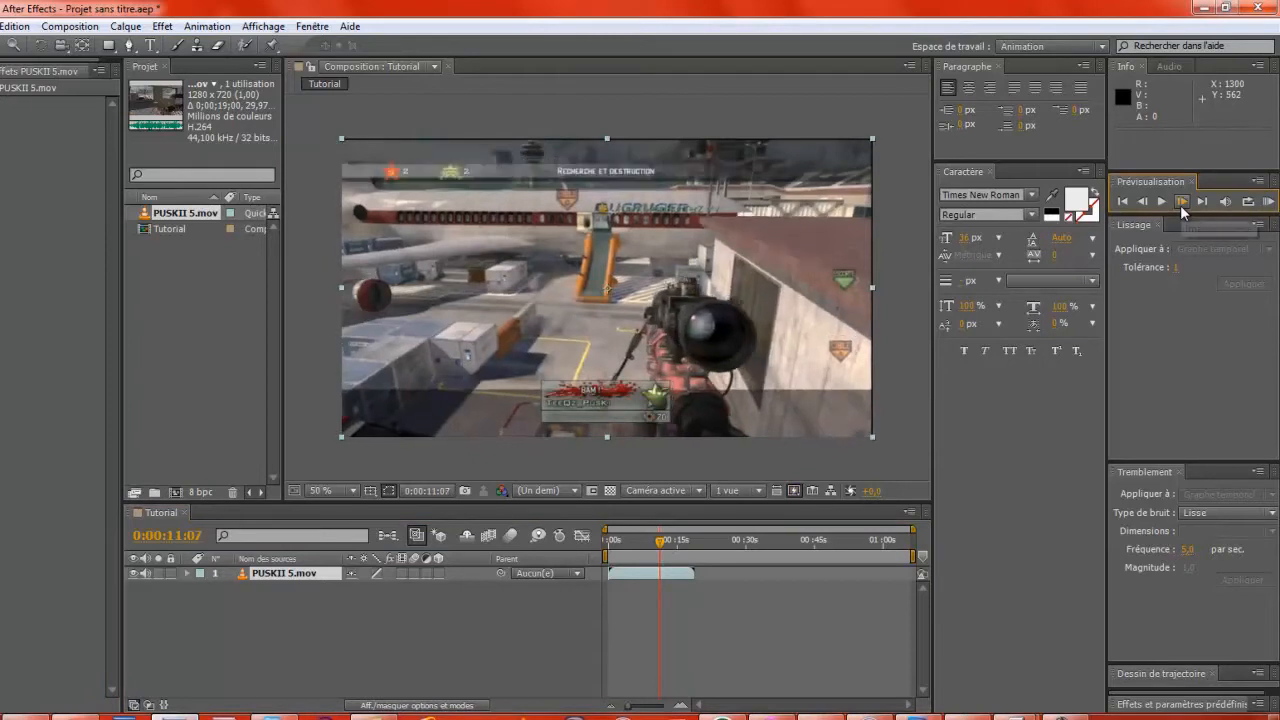
{"action": "left_click", "coordinate": [1181, 202]}
{"action": "left_click", "coordinate": [1181, 202]}
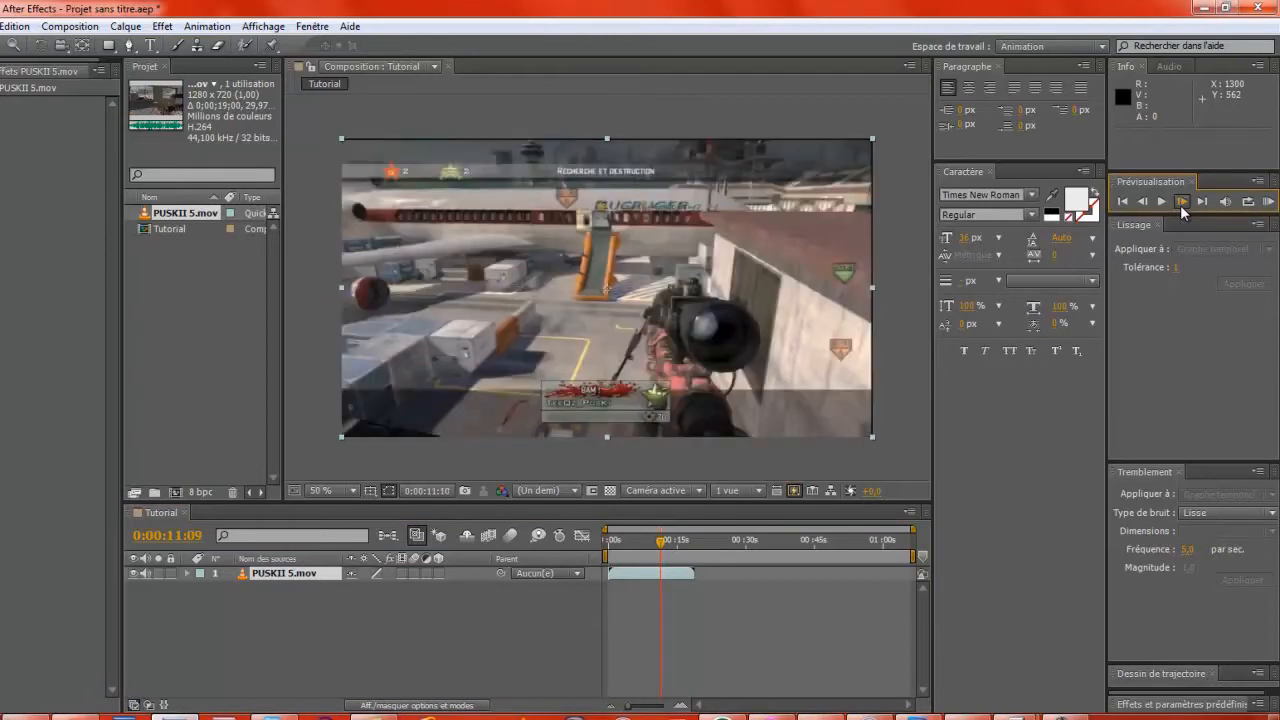
{"action": "left_click", "coordinate": [1181, 202]}
{"action": "left_click", "coordinate": [1181, 202]}
{"action": "left_click", "coordinate": [1181, 202]}
{"action": "left_click", "coordinate": [1181, 202]}
{"action": "left_click", "coordinate": [1181, 202]}
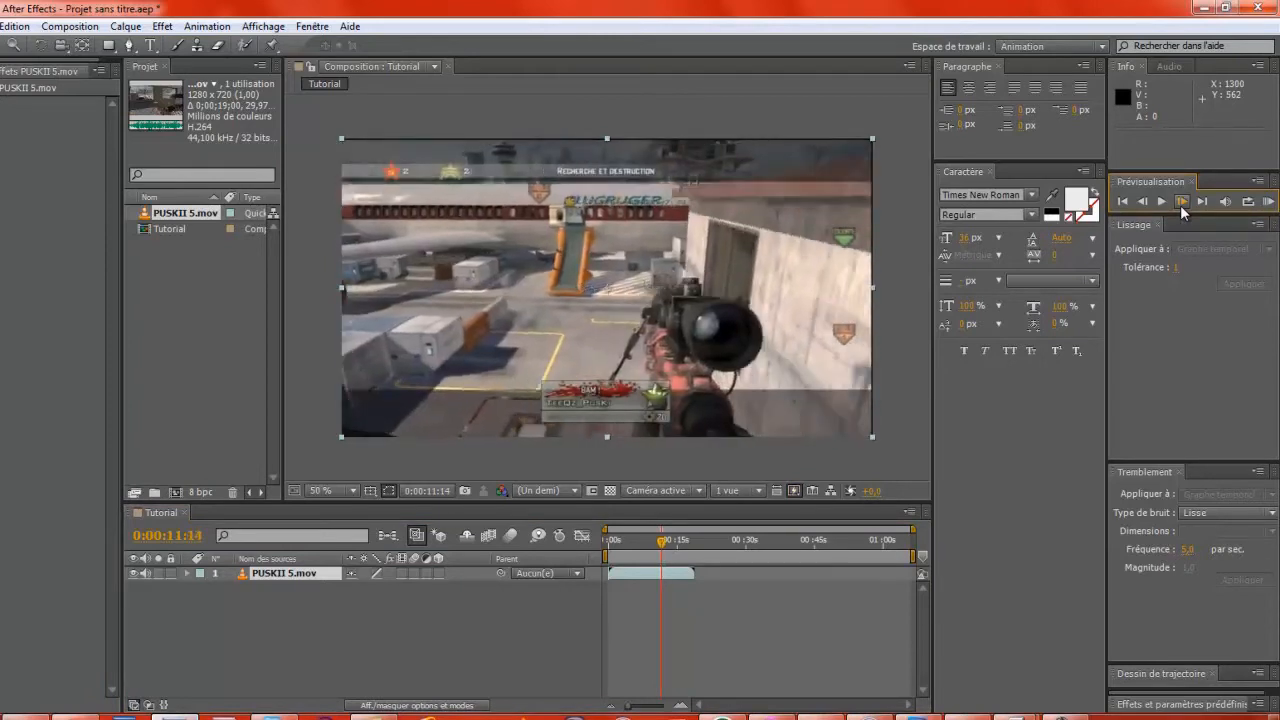
{"action": "left_click", "coordinate": [1181, 202]}
{"action": "left_click", "coordinate": [1181, 202]}
{"action": "left_click", "coordinate": [1181, 202]}
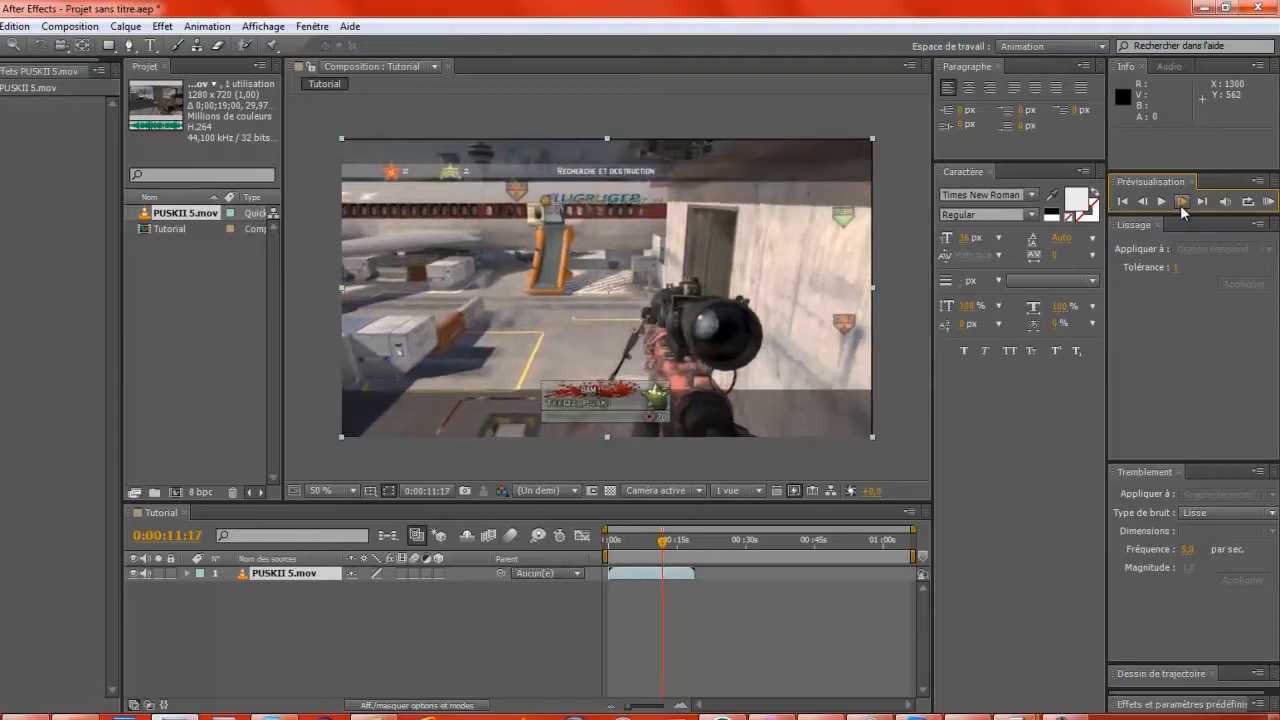
{"action": "left_click", "coordinate": [1181, 202]}
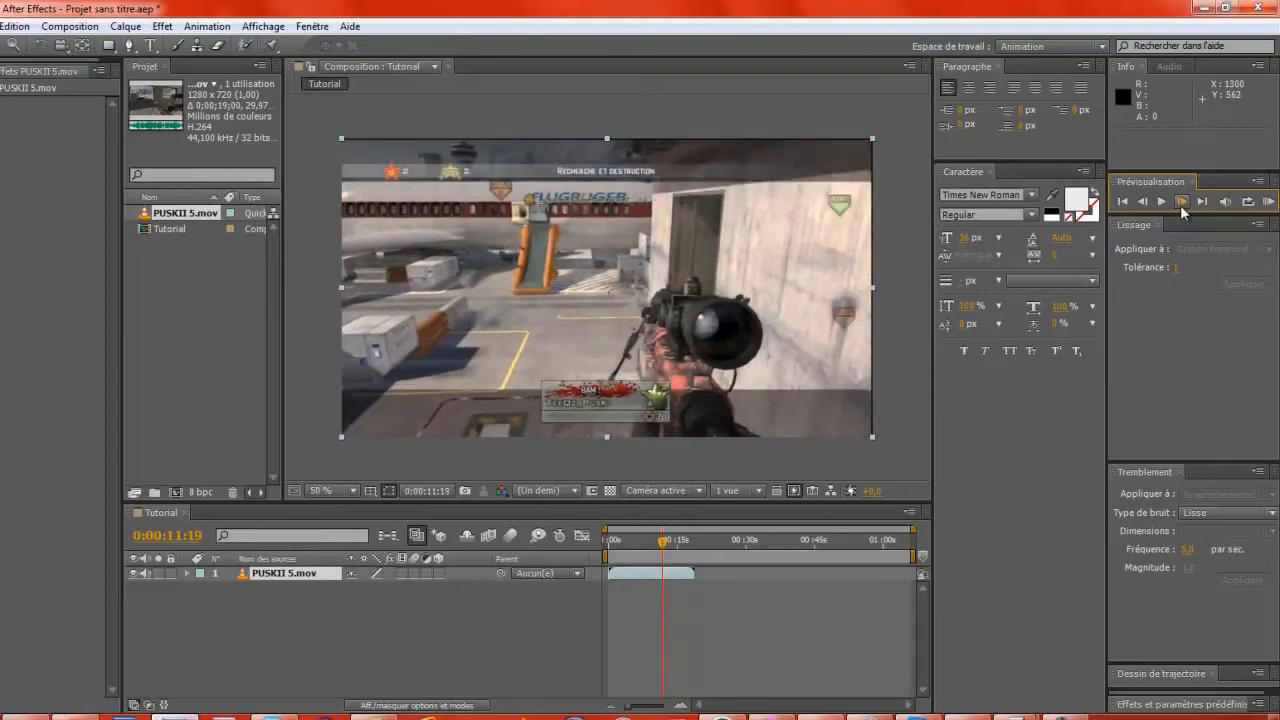
{"action": "left_click", "coordinate": [1181, 202]}
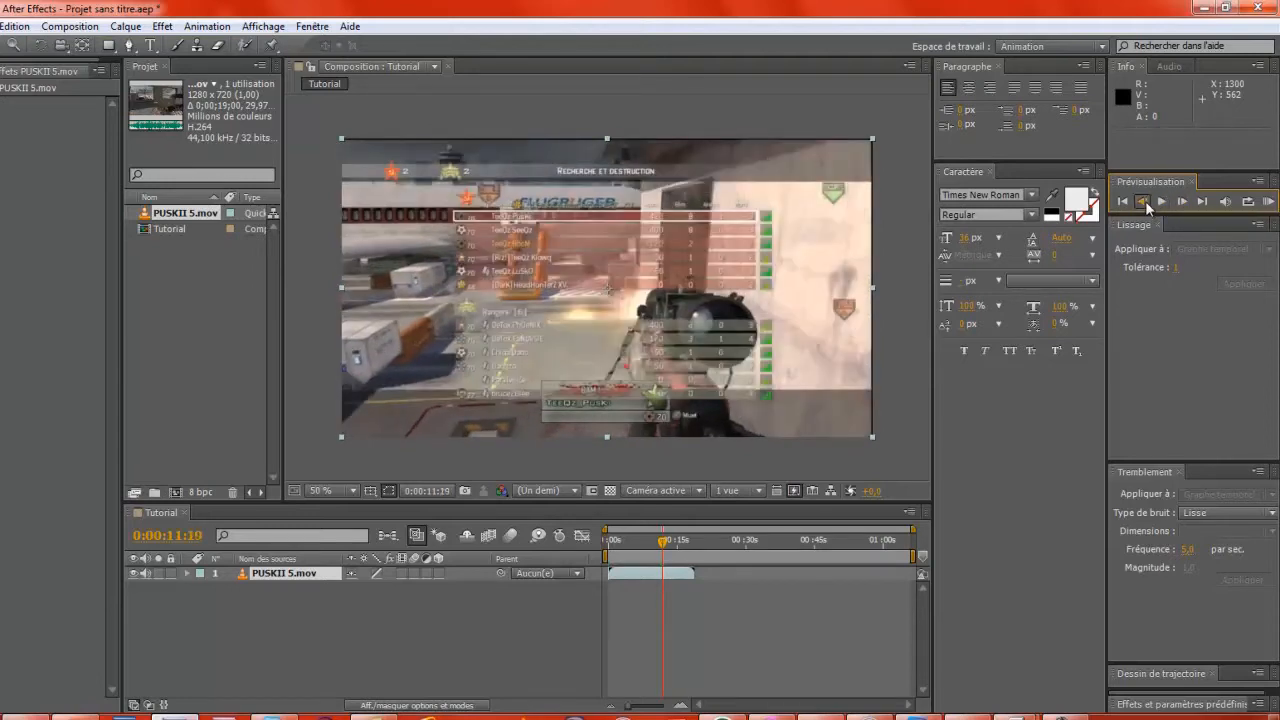
{"action": "left_click", "coordinate": [1143, 202]}
{"action": "left_click", "coordinate": [1143, 202]}
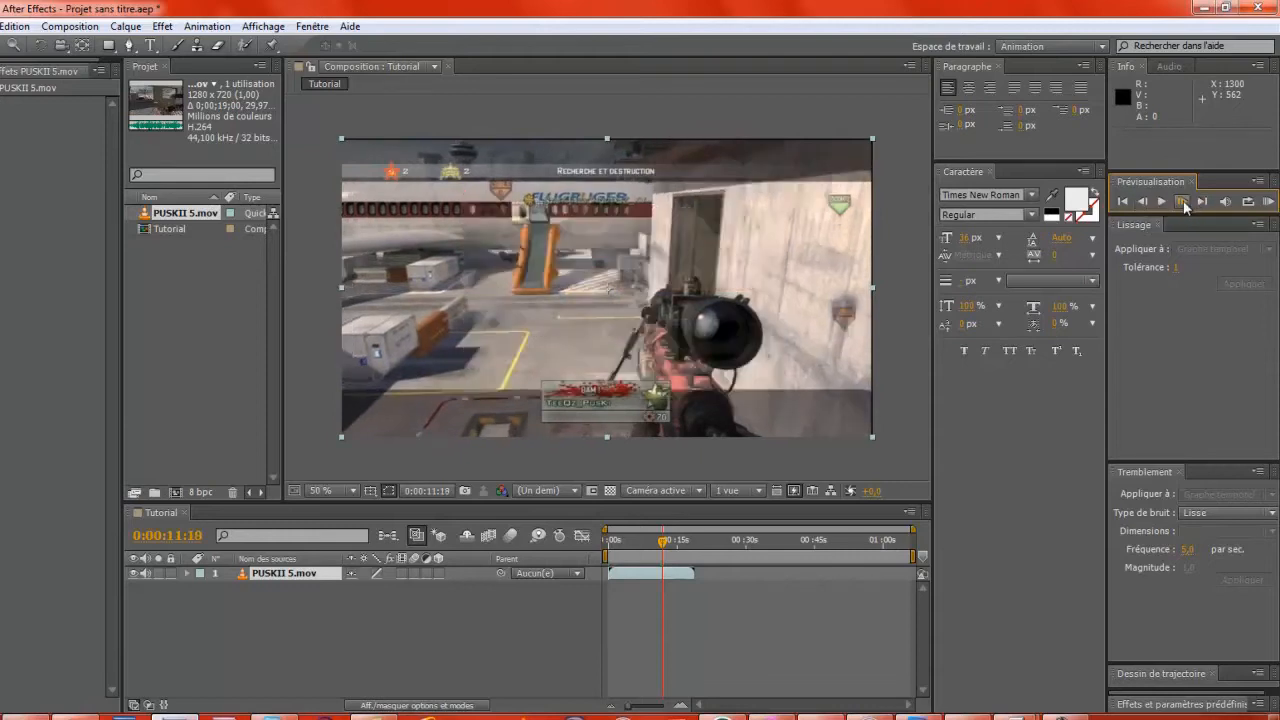
{"action": "left_click", "coordinate": [1182, 202]}
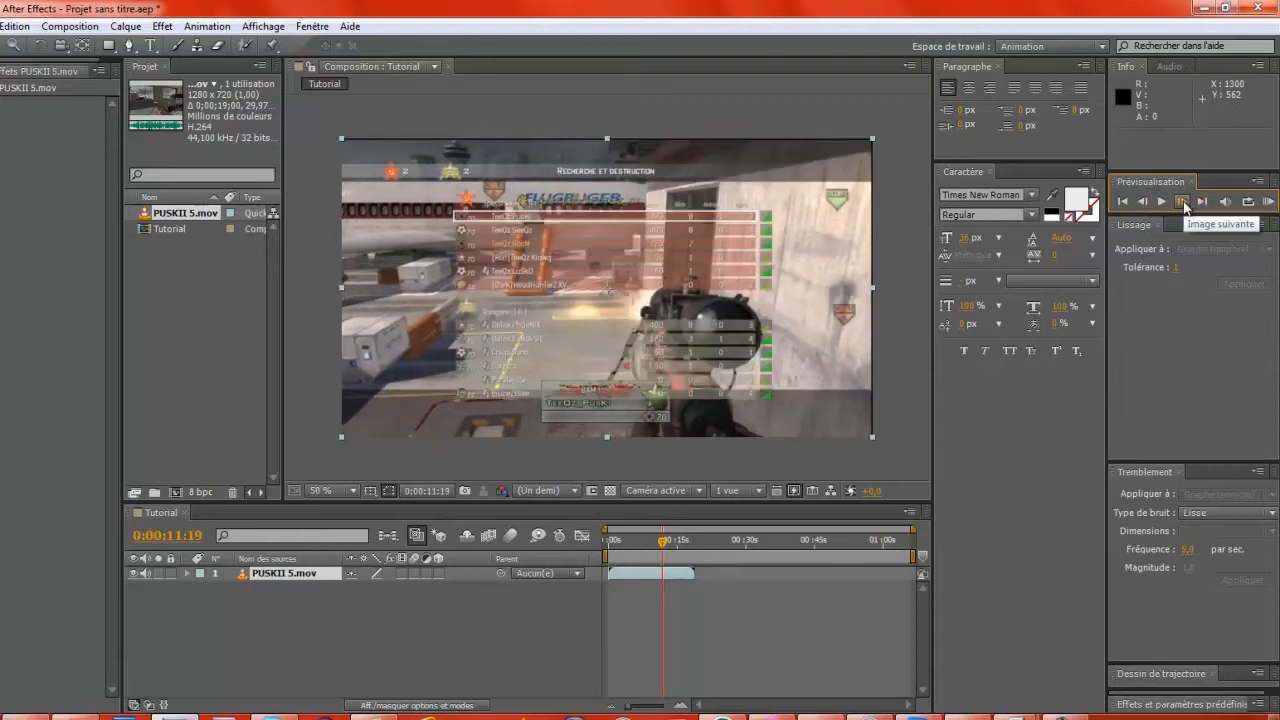
Step: Duplicate the PUSKII 5.mov layer in the Tutorial composition and delete the lower copy
{"action": "left_click", "coordinate": [279, 575]}
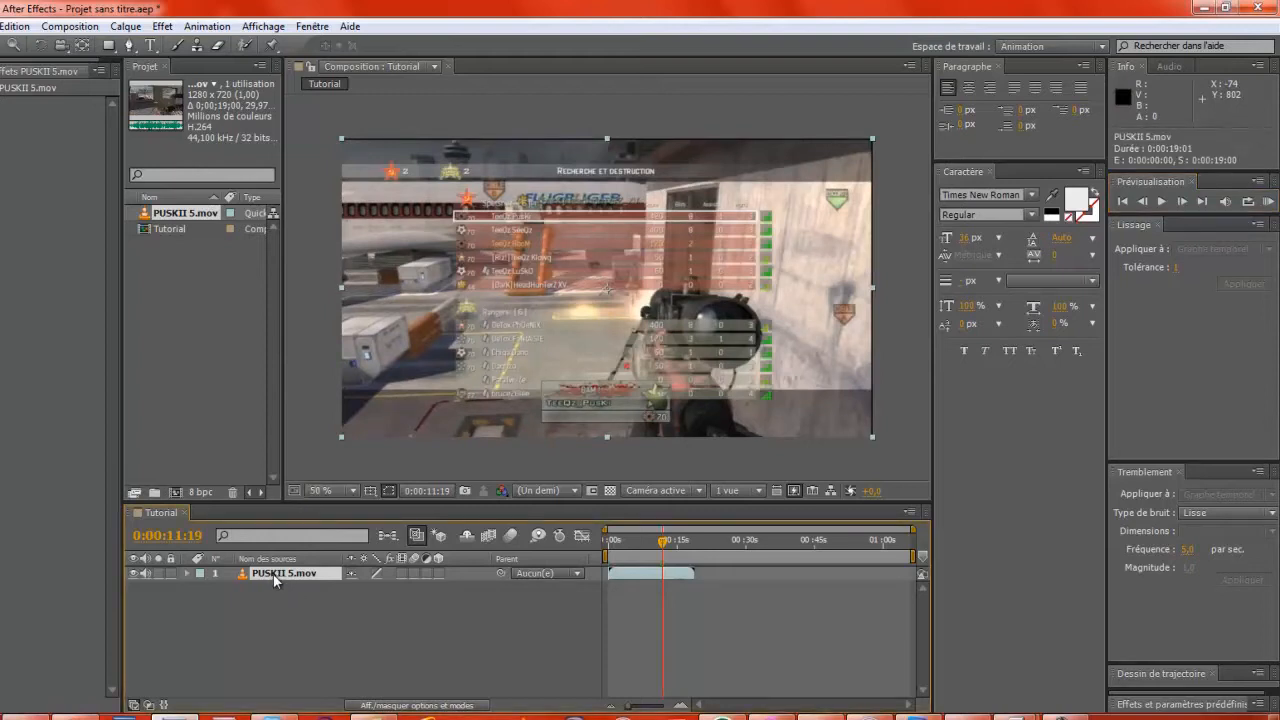
{"action": "key", "text": "ctrl+d"}
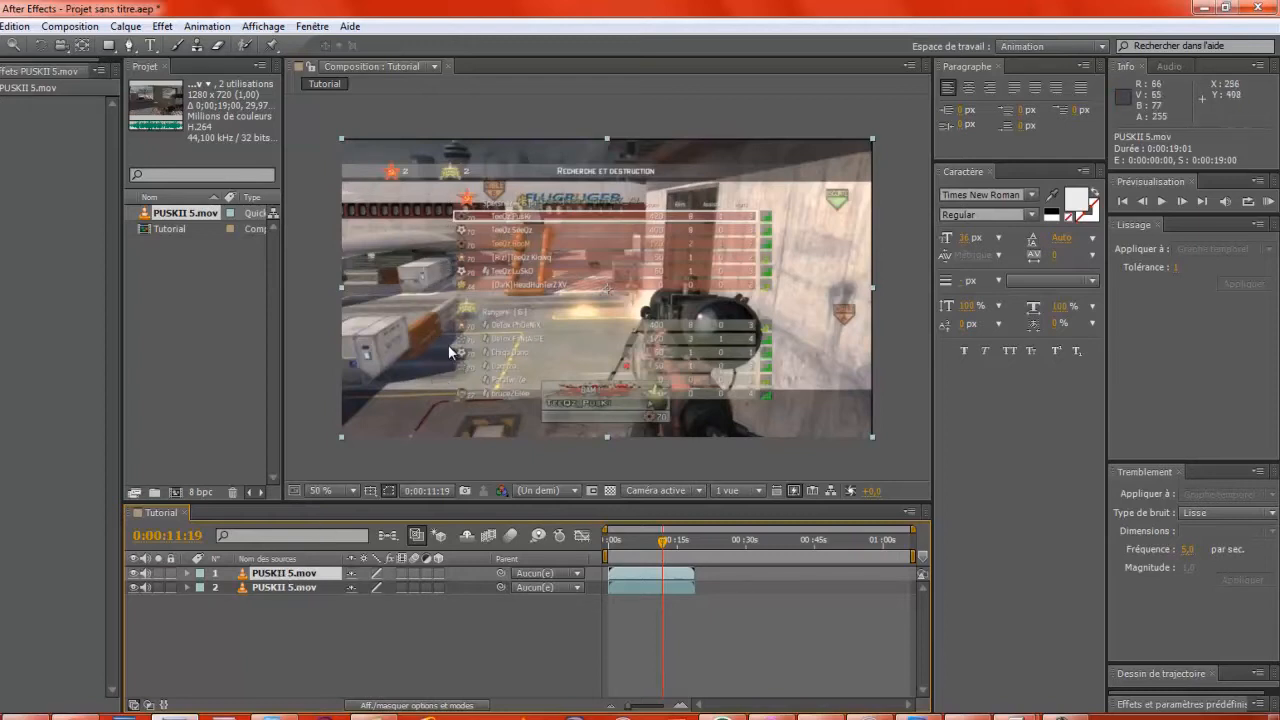
{"action": "left_click", "coordinate": [253, 589]}
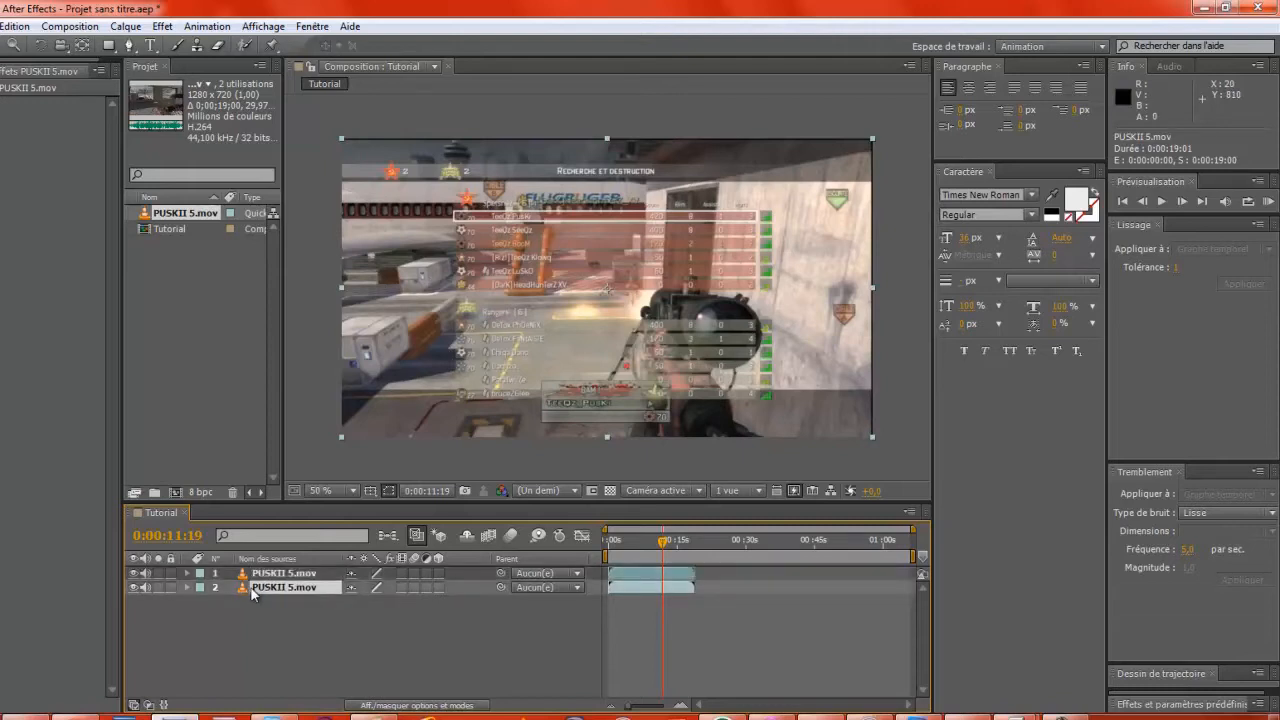
{"action": "key", "text": "Delete"}
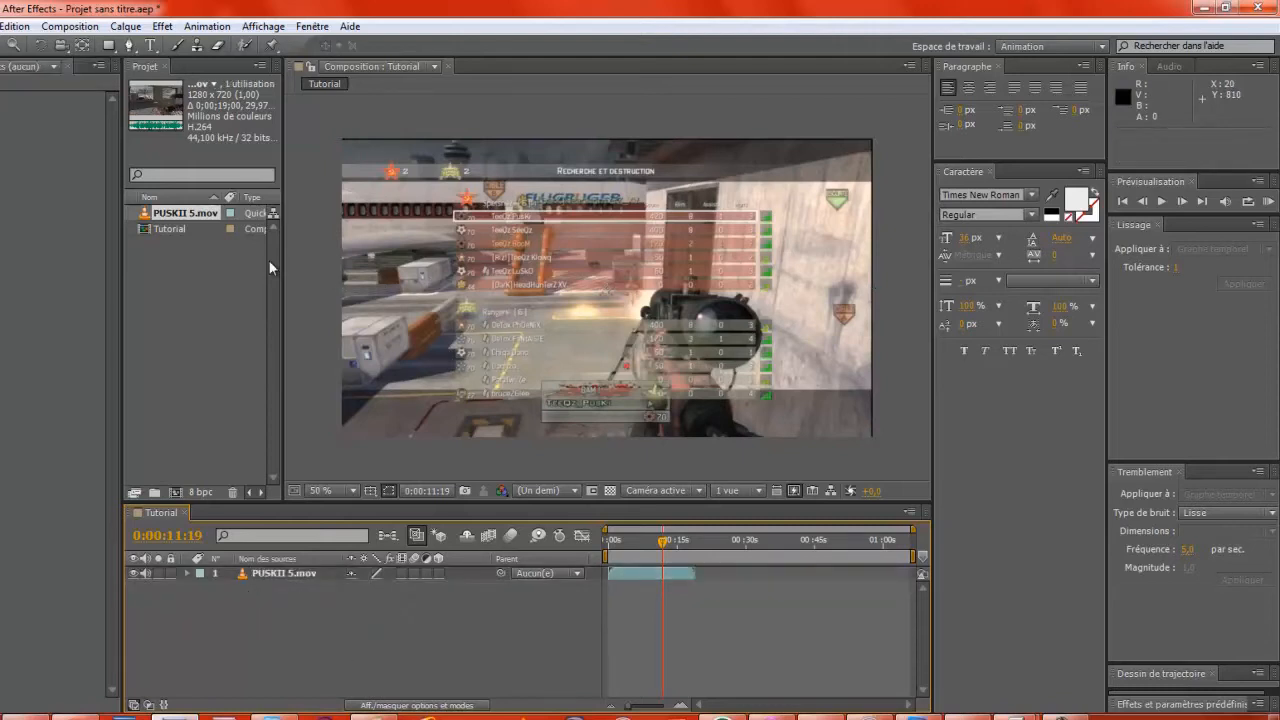
Step: Try the CC Lens effect on the single PUSKII 5.mov layer and delete the effect
{"action": "left_click", "coordinate": [295, 568]}
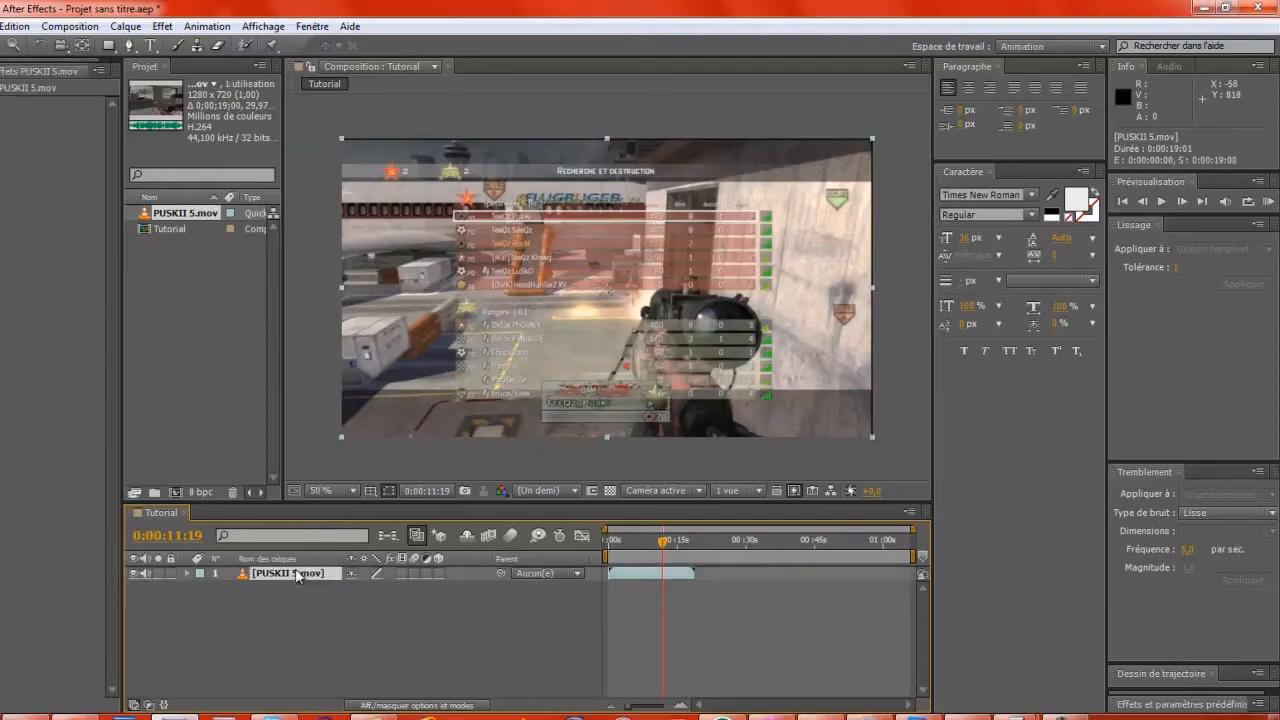
{"action": "left_click", "coordinate": [163, 26]}
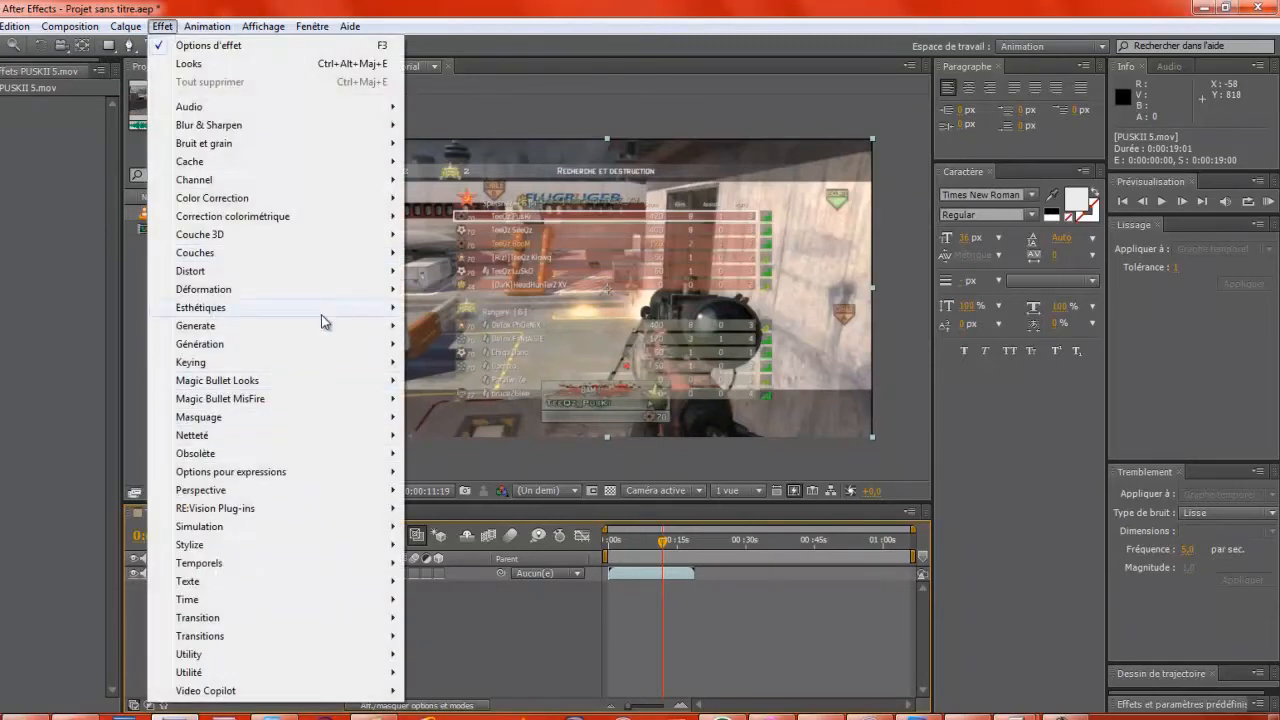
{"action": "mouse_move", "coordinate": [323, 278]}
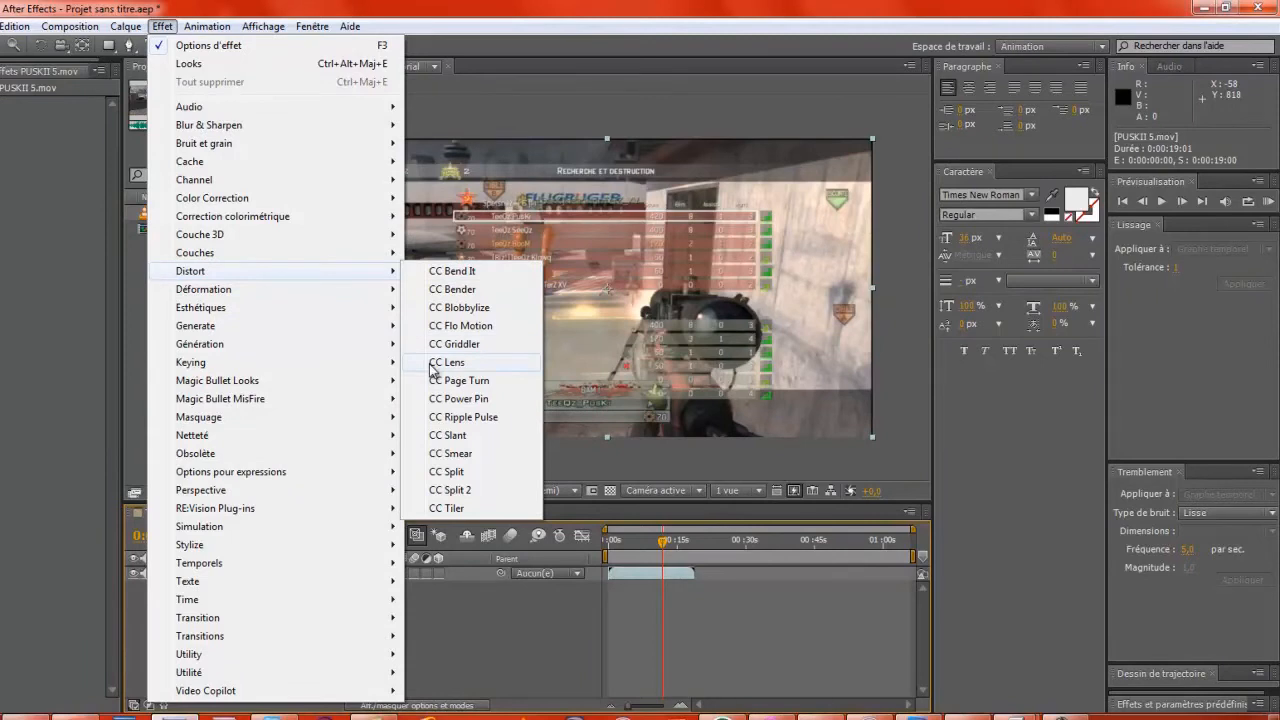
{"action": "left_click", "coordinate": [430, 367]}
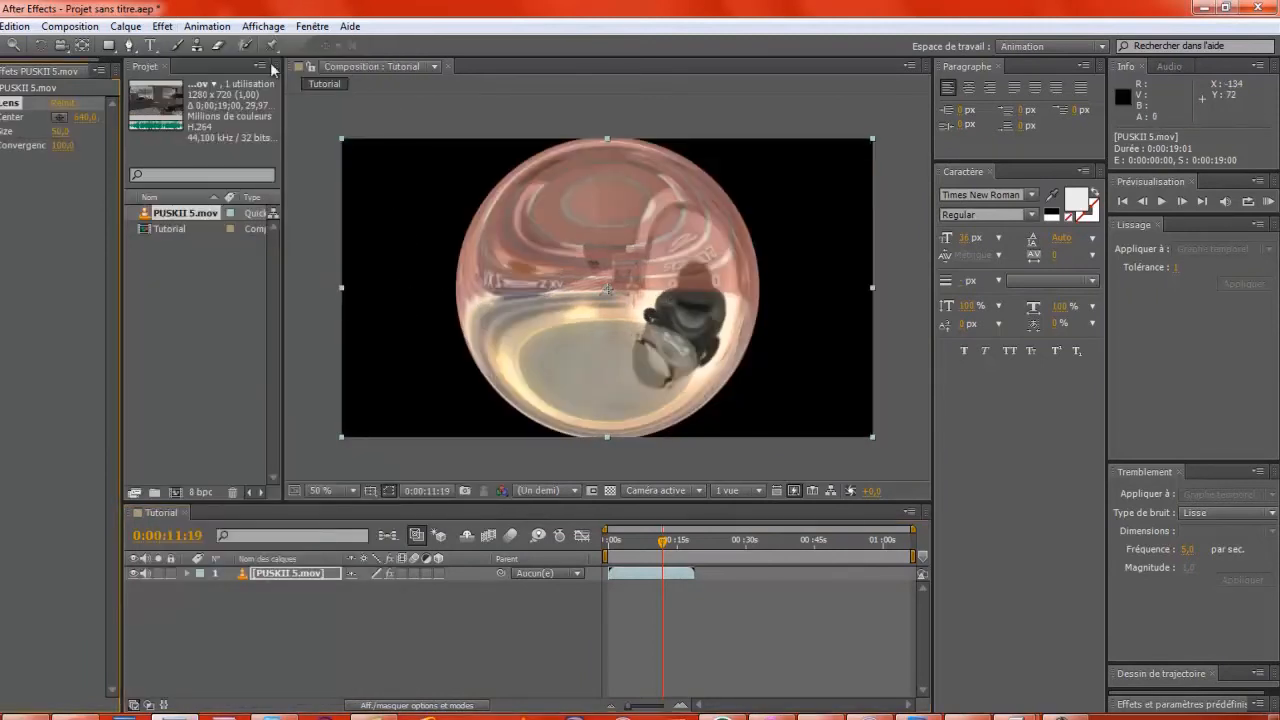
{"action": "key", "text": "Delete"}
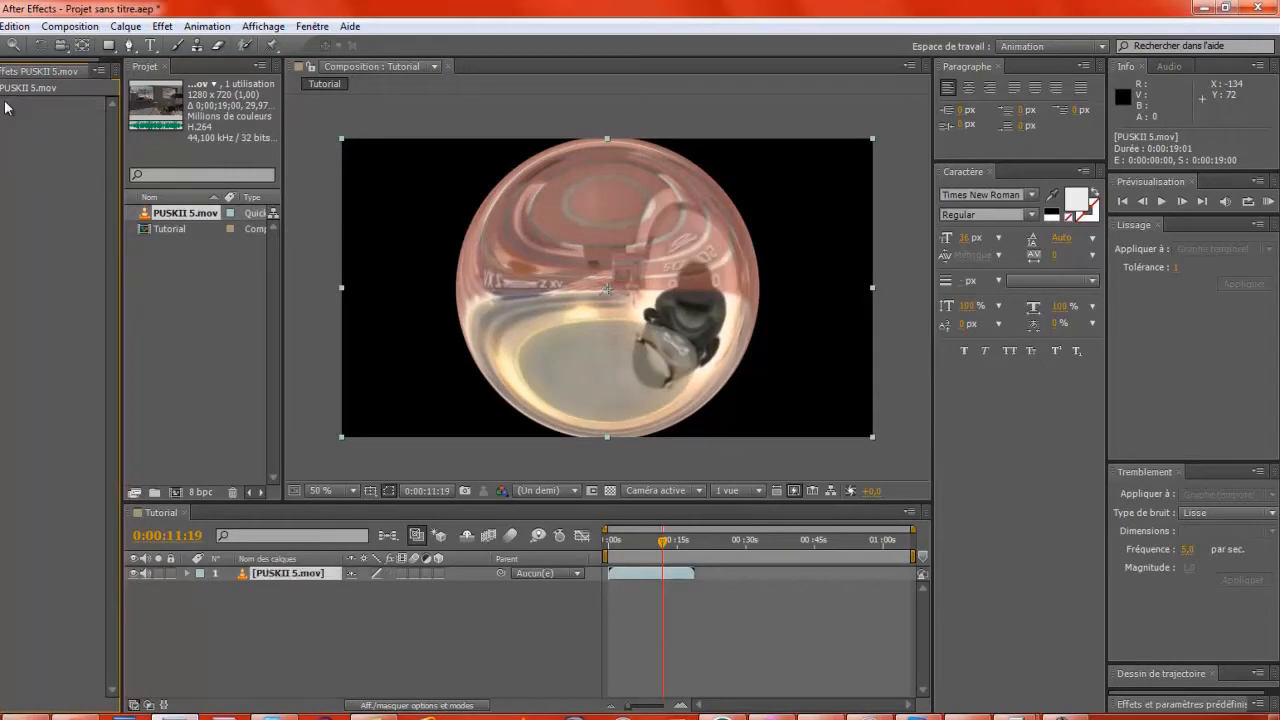
Step: Duplicate the PUSKII 5.mov layer and apply the CC Lens distortion effect to the upper copy
{"action": "left_click", "coordinate": [270, 572]}
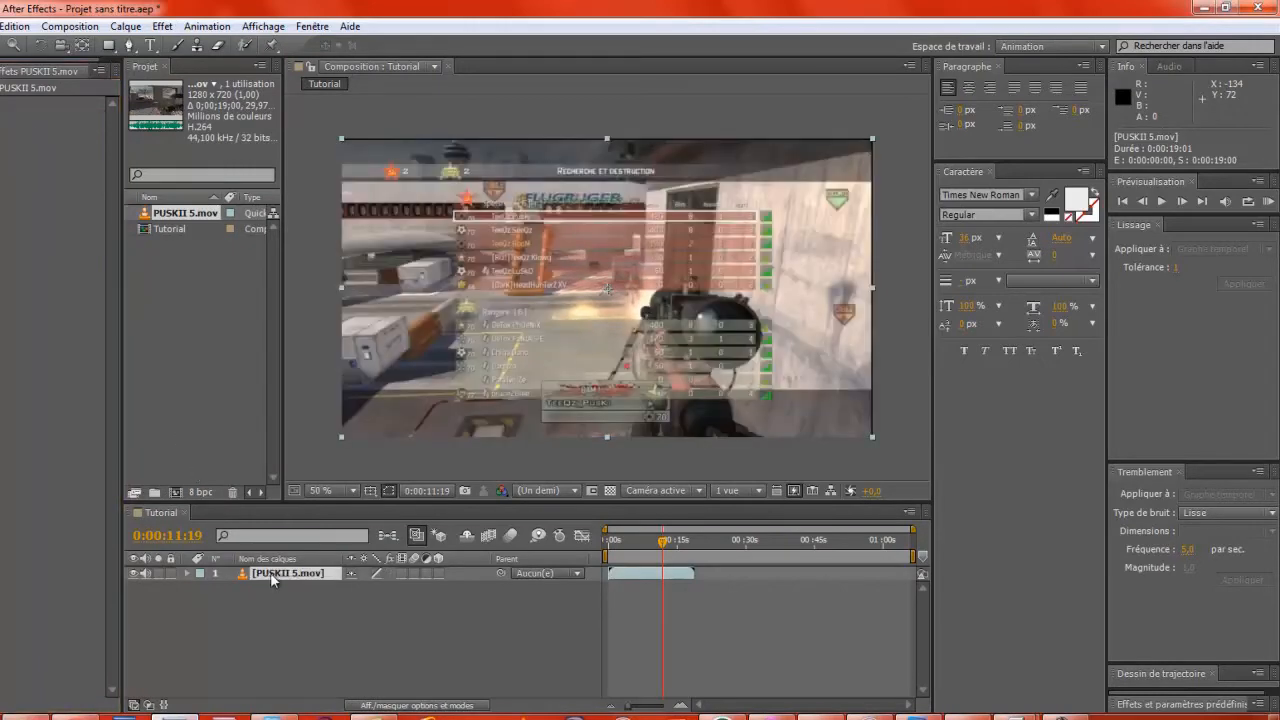
{"action": "key", "text": "ctrl+d"}
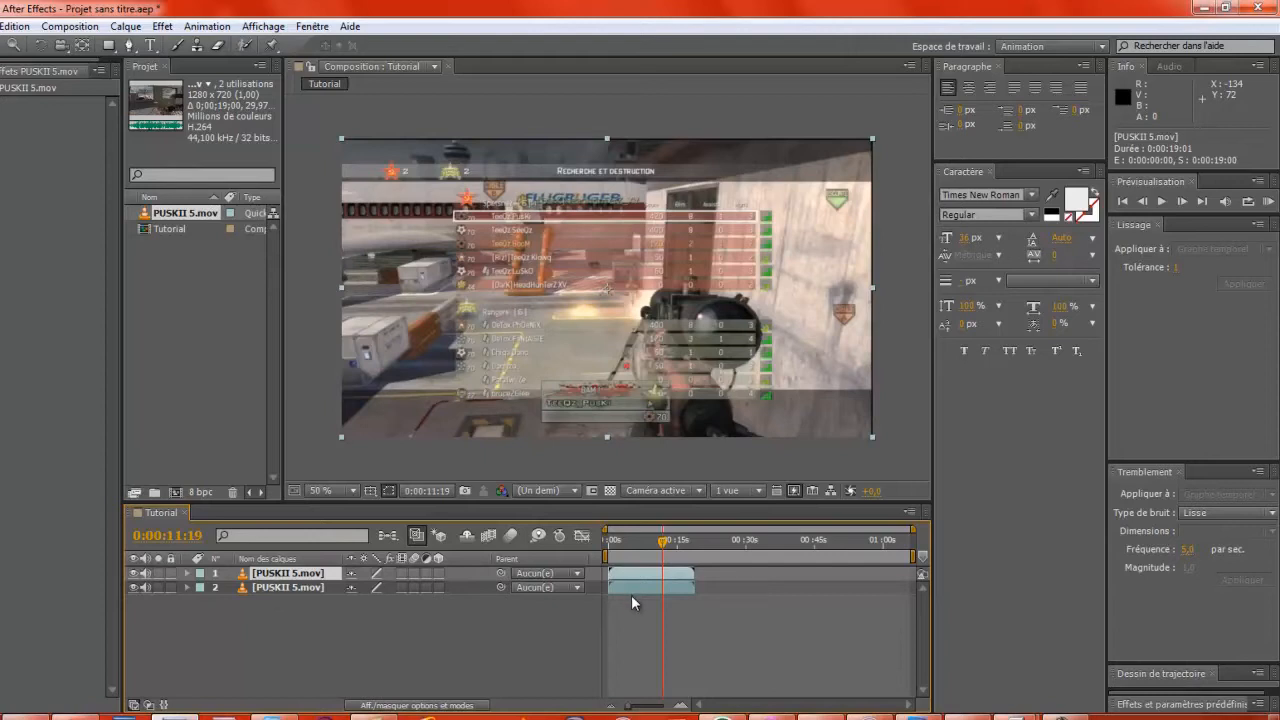
{"action": "left_click", "coordinate": [162, 27]}
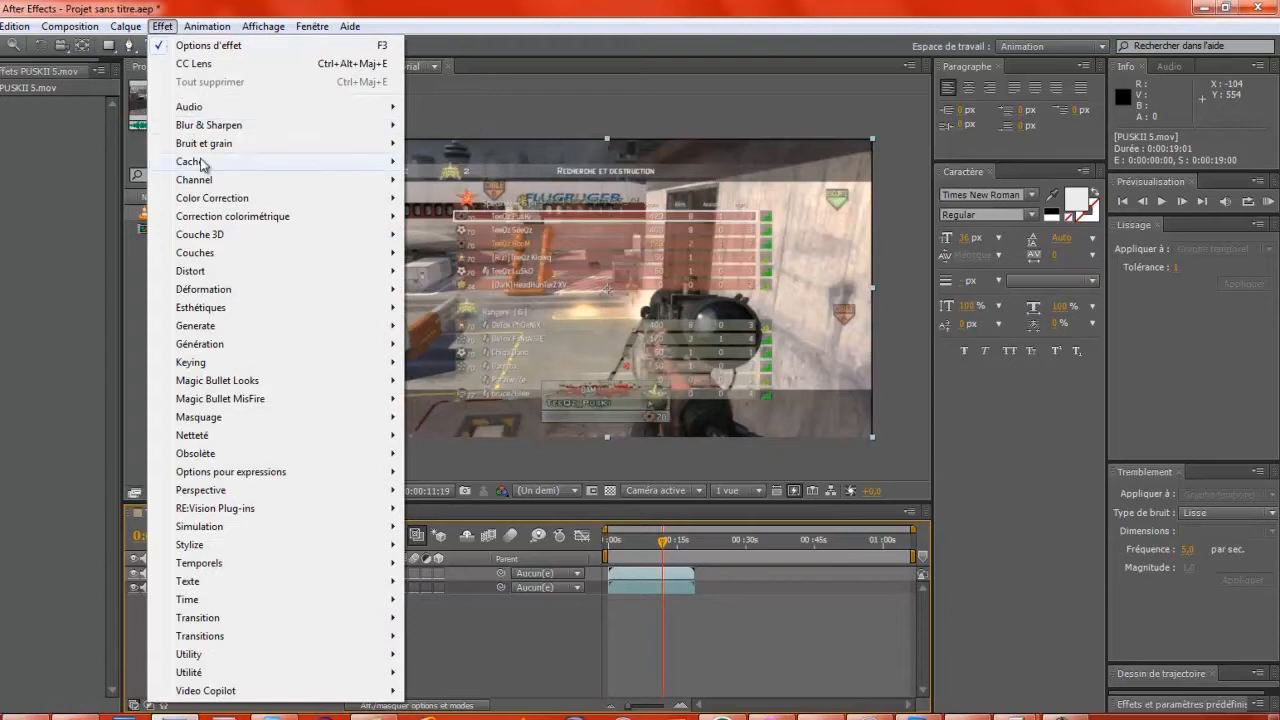
{"action": "mouse_move", "coordinate": [257, 314]}
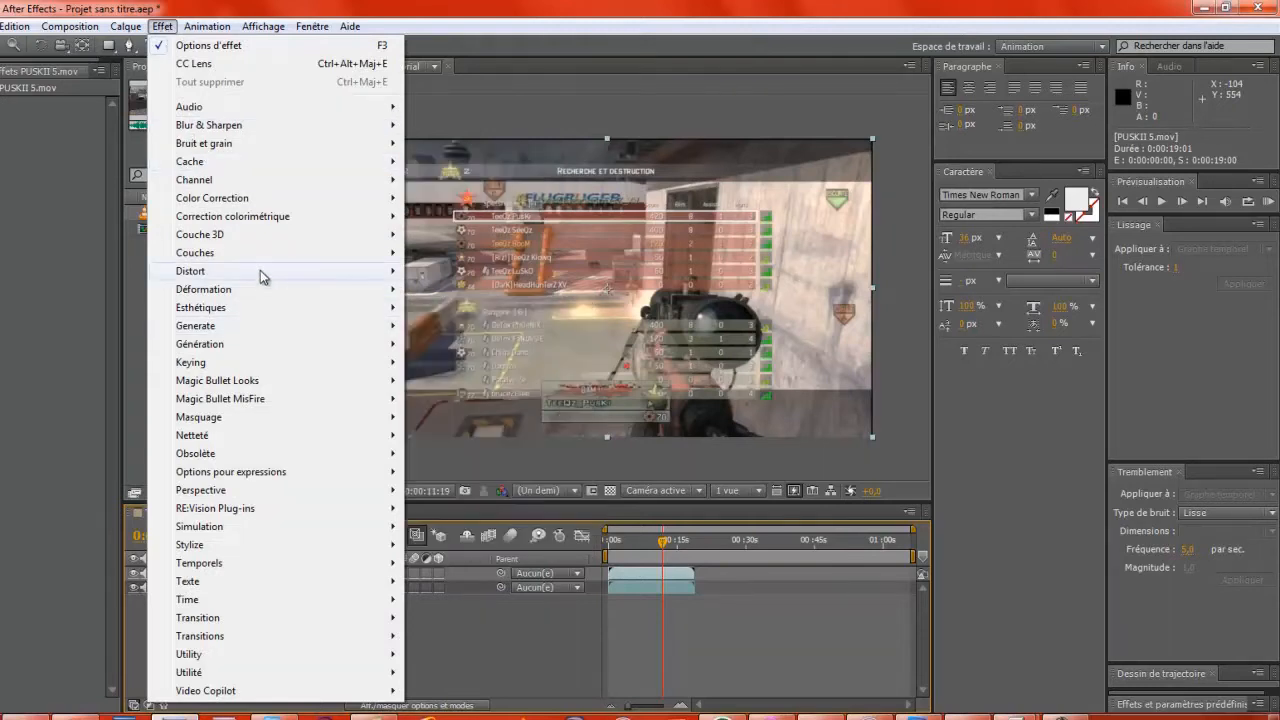
{"action": "mouse_move", "coordinate": [262, 276]}
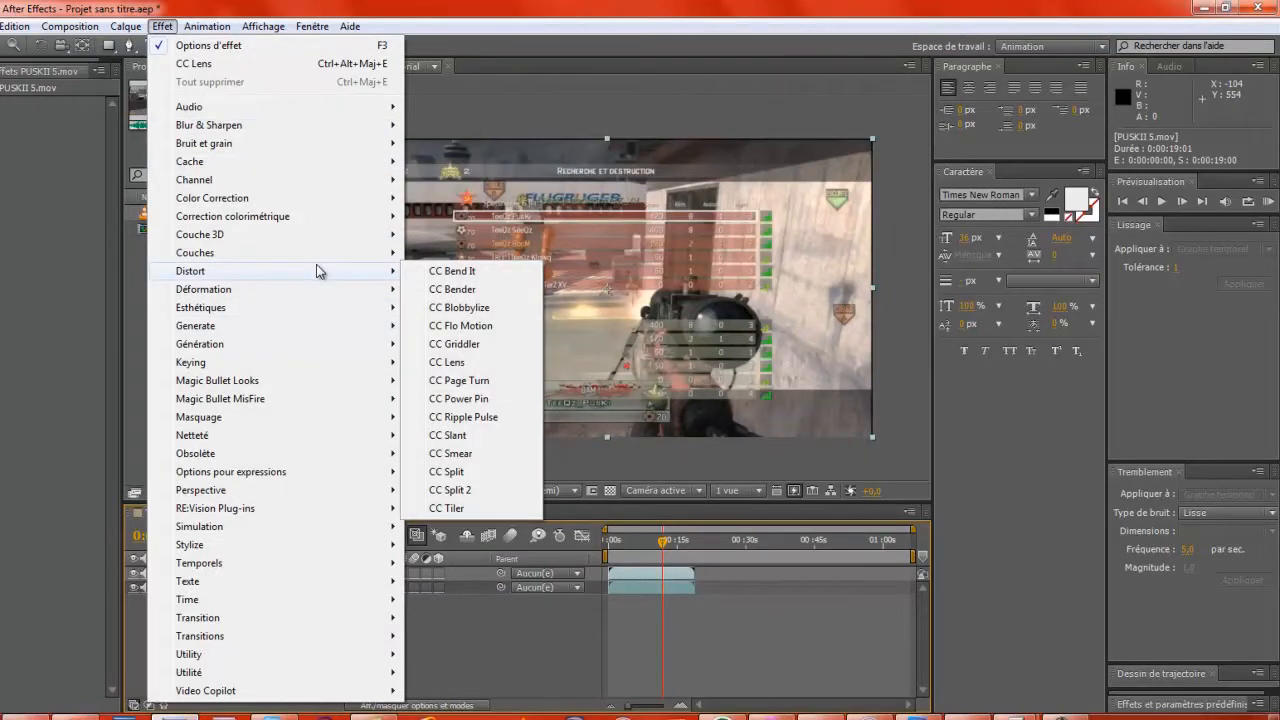
{"action": "left_click", "coordinate": [447, 362]}
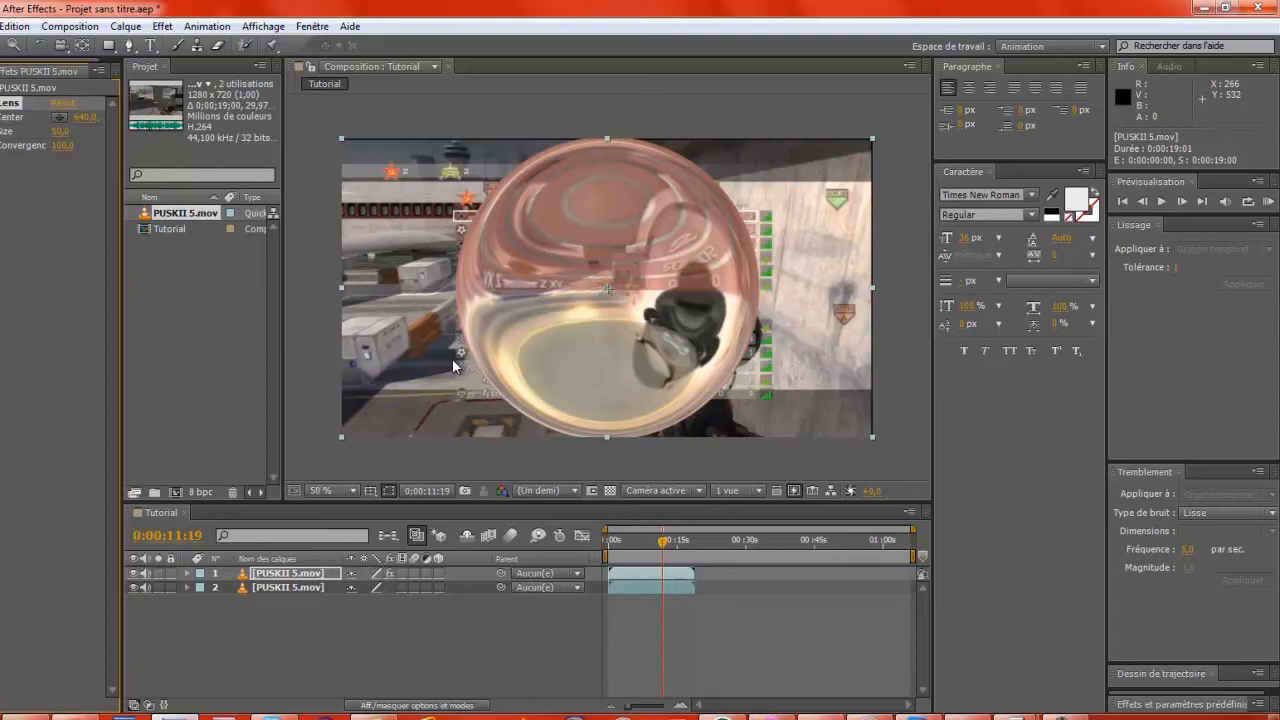
Step: Set the upper layer's CC Lens Size to 0 and add a Size keyframe at 0:00:11:19
{"action": "left_click", "coordinate": [187, 574]}
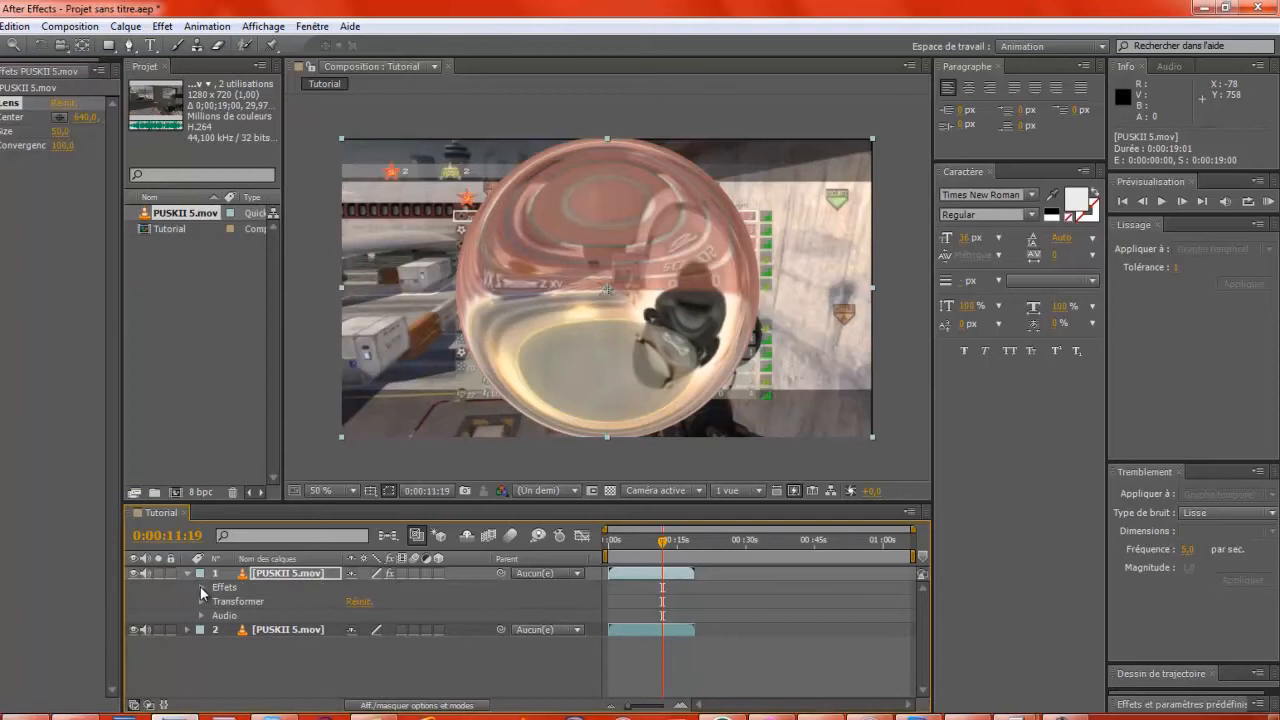
{"action": "left_click", "coordinate": [201, 588]}
{"action": "left_click", "coordinate": [216, 602]}
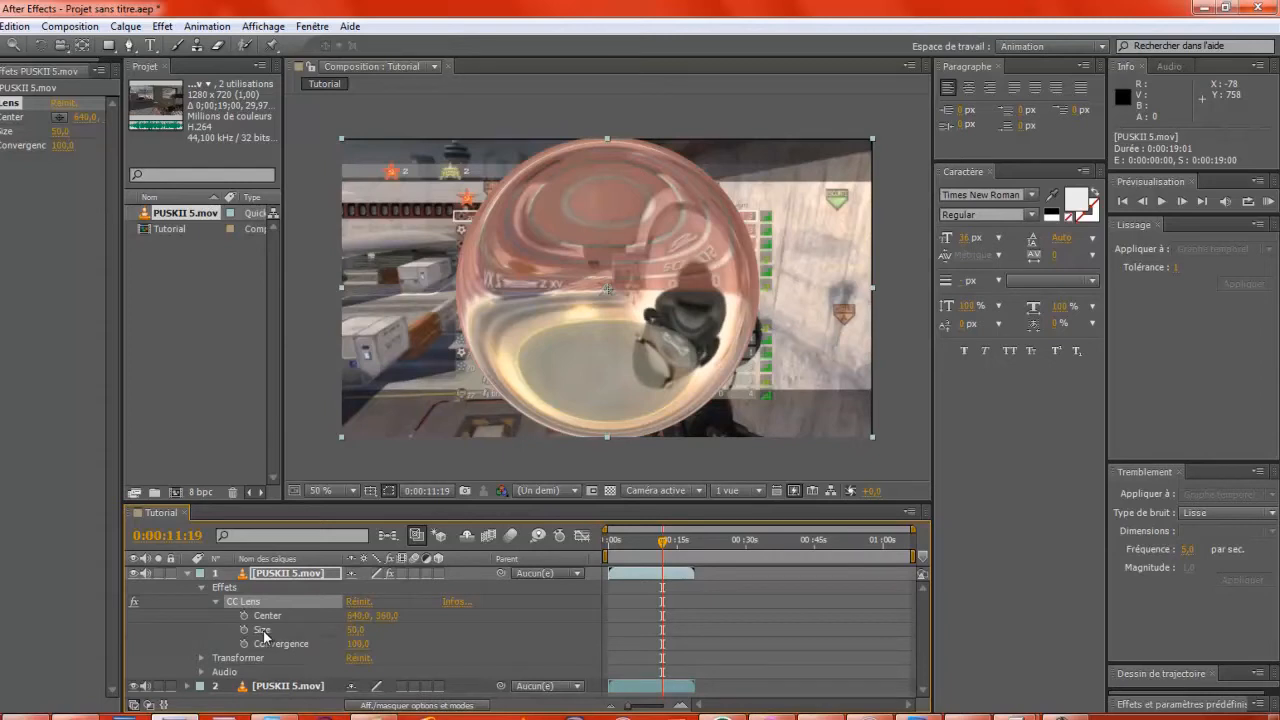
{"action": "left_click", "coordinate": [357, 631]}
{"action": "type", "text": "0"}
{"action": "key", "text": "Return"}
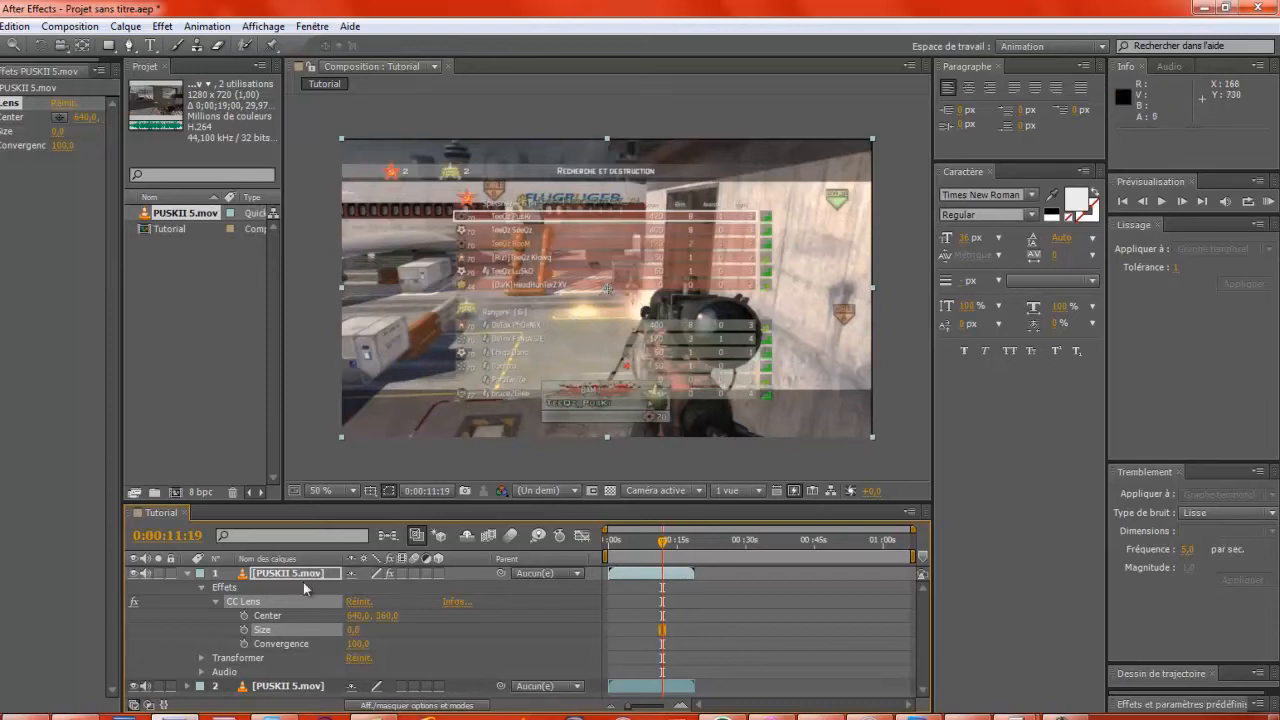
{"action": "left_click", "coordinate": [242, 630]}
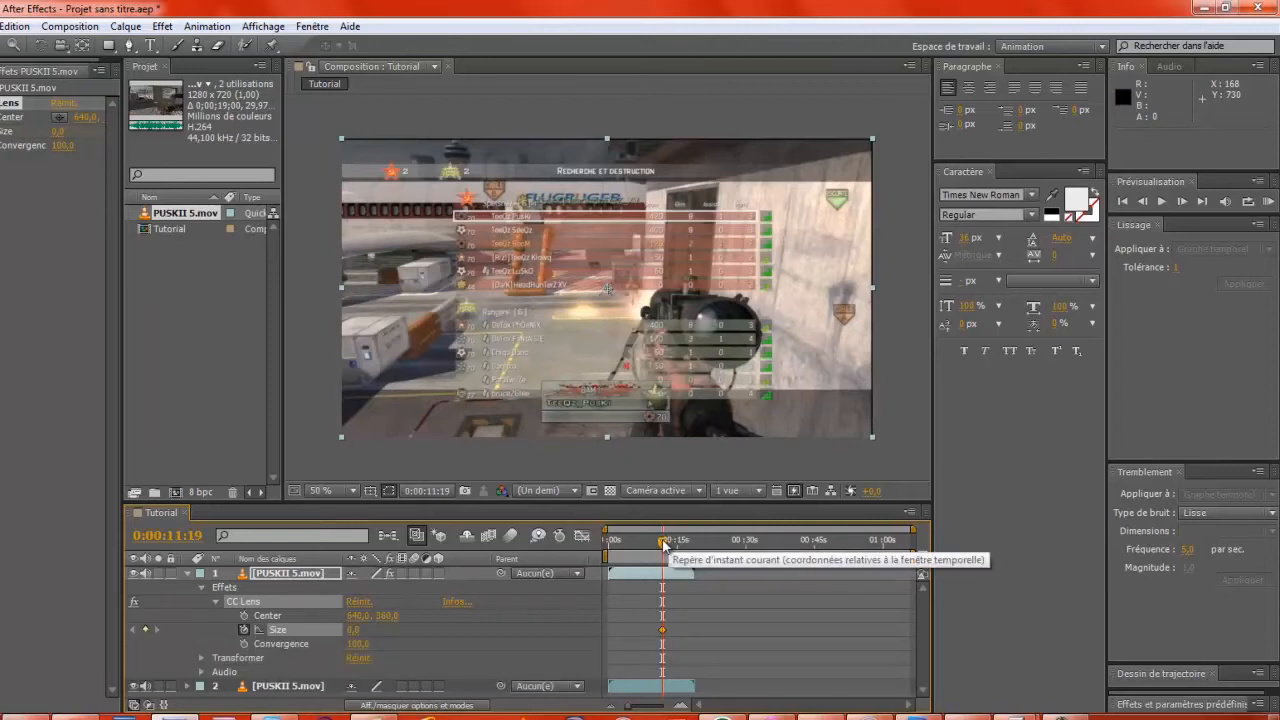
Step: Add a second CC Lens Size keyframe with the value 200 at 0:00:12:12
{"action": "left_click_drag", "start_coordinate": [663, 543], "coordinate": [667, 545]}
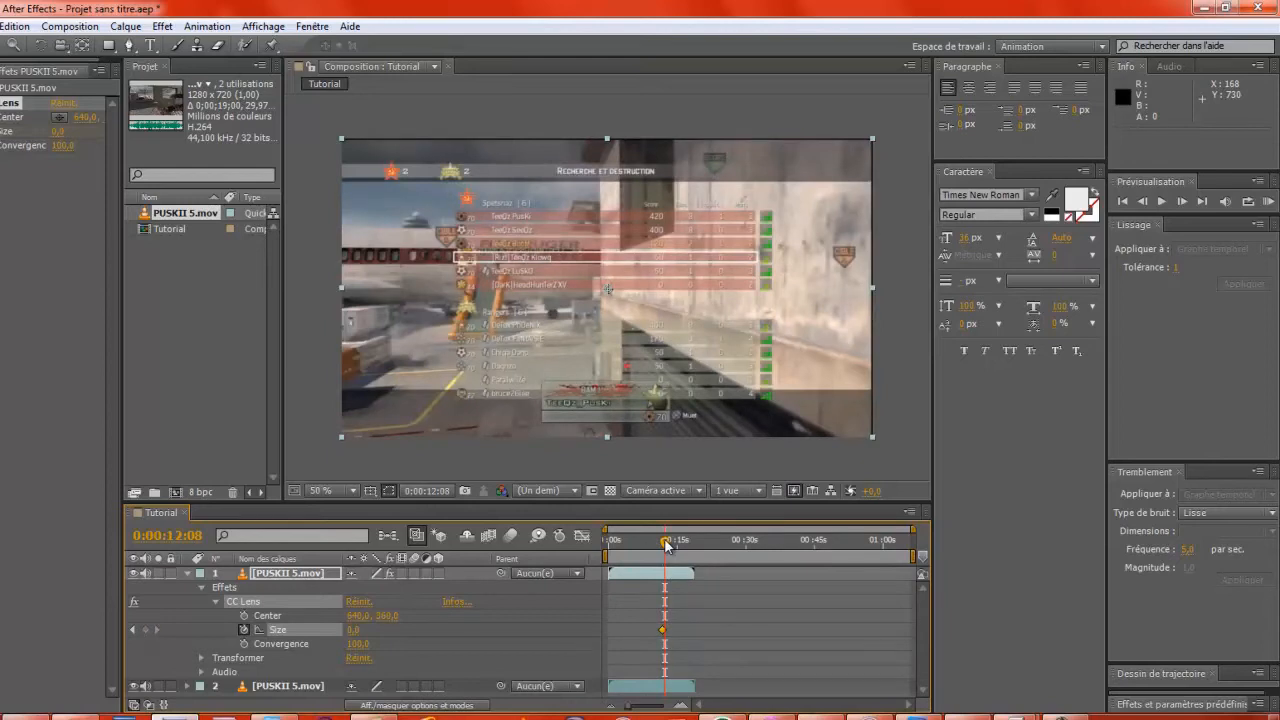
{"action": "left_click_drag", "start_coordinate": [667, 545], "coordinate": [668, 545]}
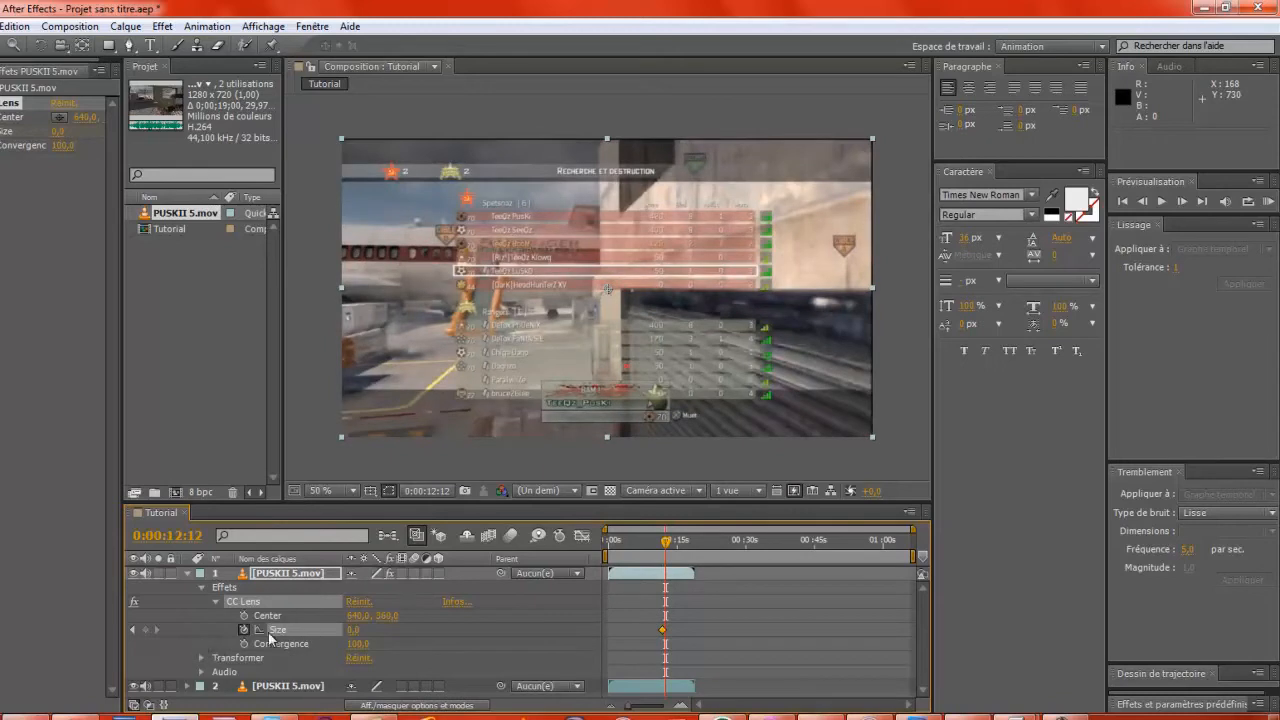
{"action": "left_click", "coordinate": [356, 631]}
{"action": "key", "text": "Return"}
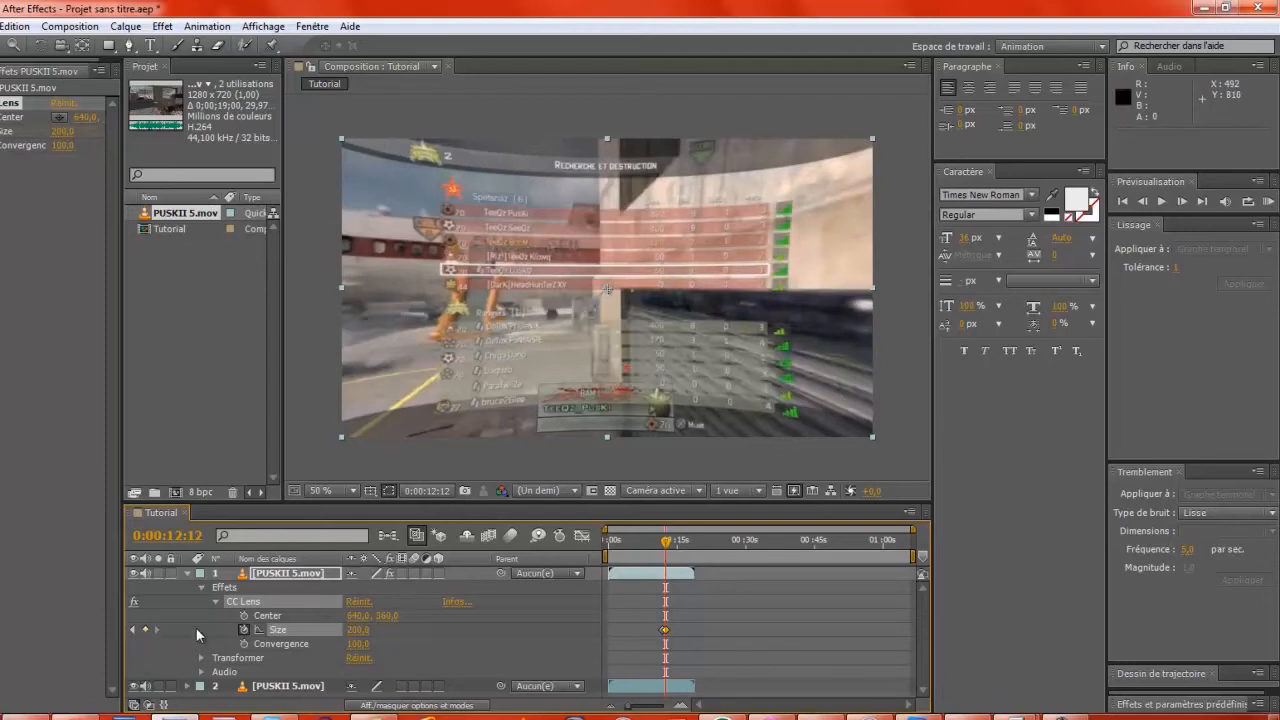
Step: Preview the growing lens animation, starting from 0:00:11:10, shortly before the first Size keyframe
{"action": "left_click", "coordinate": [663, 546]}
{"action": "left_click_drag", "start_coordinate": [663, 546], "coordinate": [659, 546]}
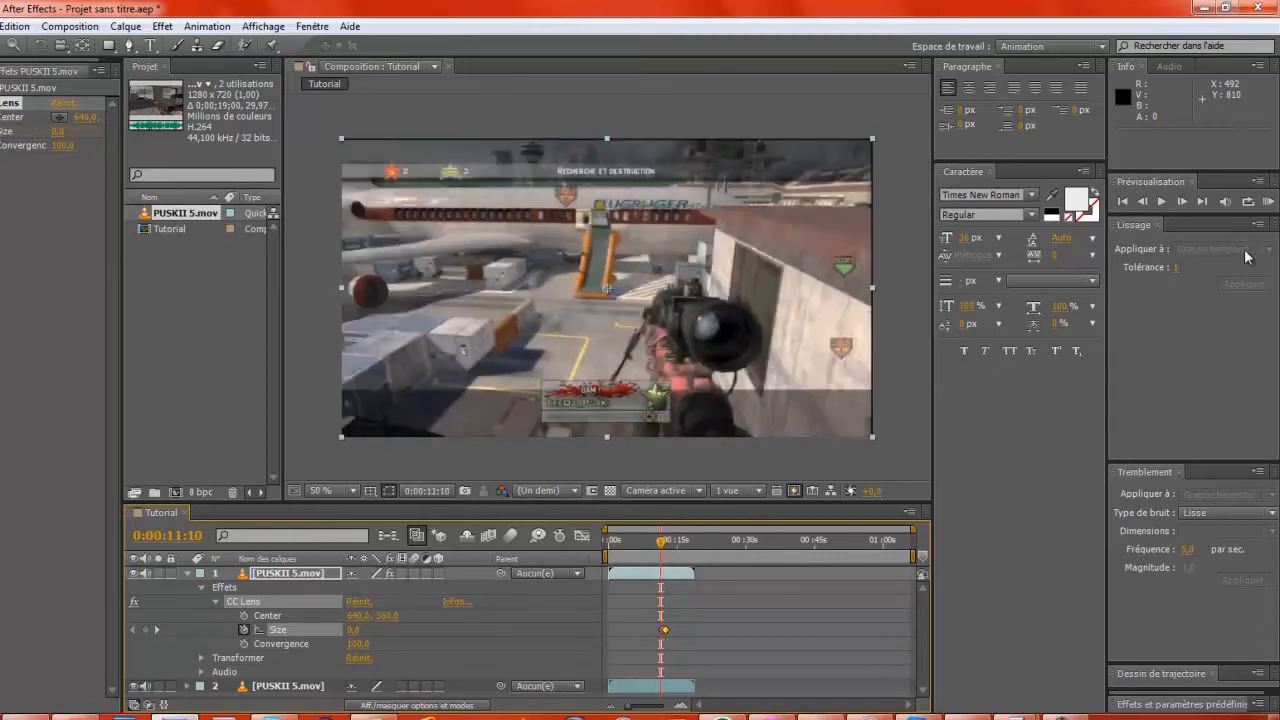
{"action": "left_click", "coordinate": [1162, 203]}
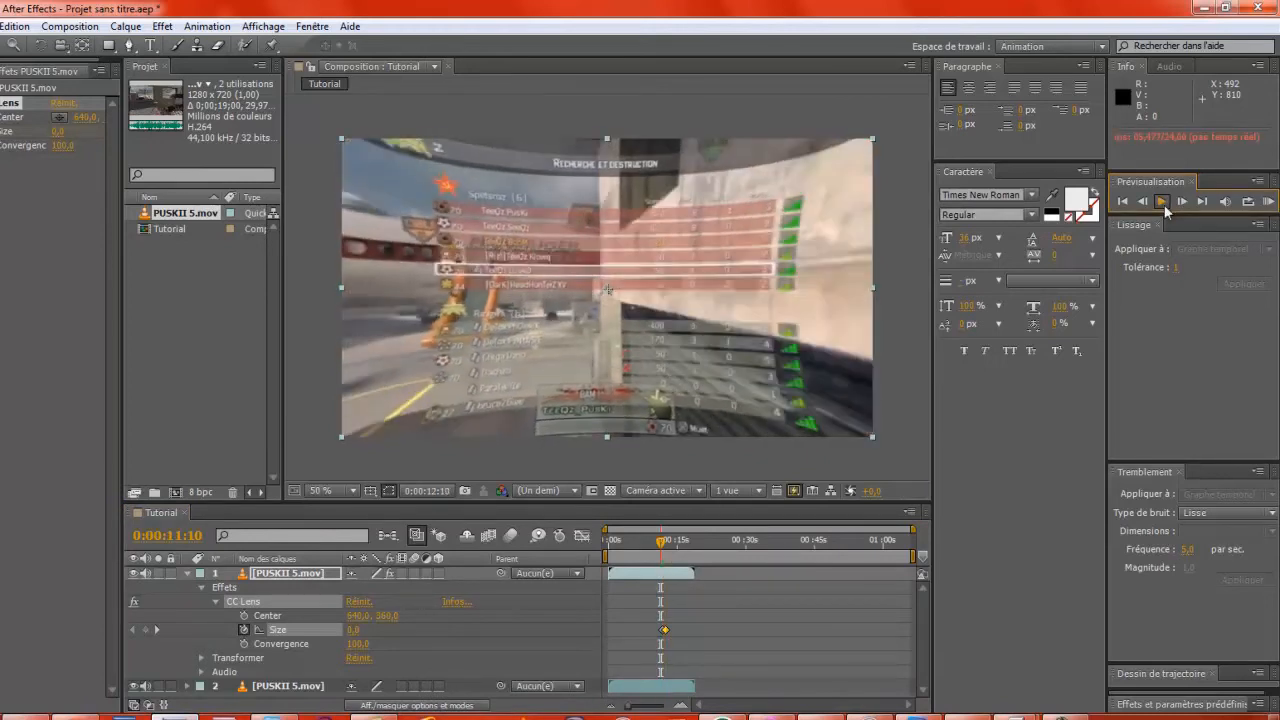
{"action": "left_click", "coordinate": [1163, 204]}
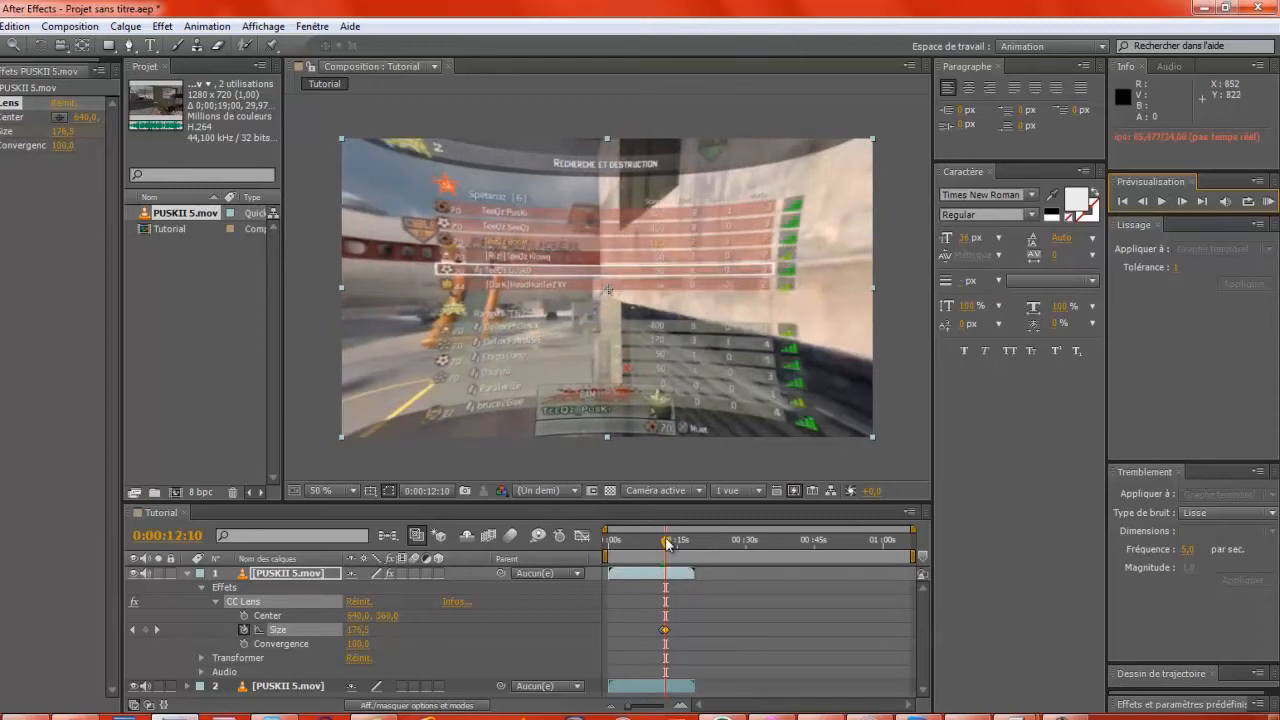
Step: Place the current time at 0:00:11:20, one frame after the first CC Lens Size keyframe
{"action": "left_click_drag", "start_coordinate": [667, 543], "coordinate": [662, 543]}
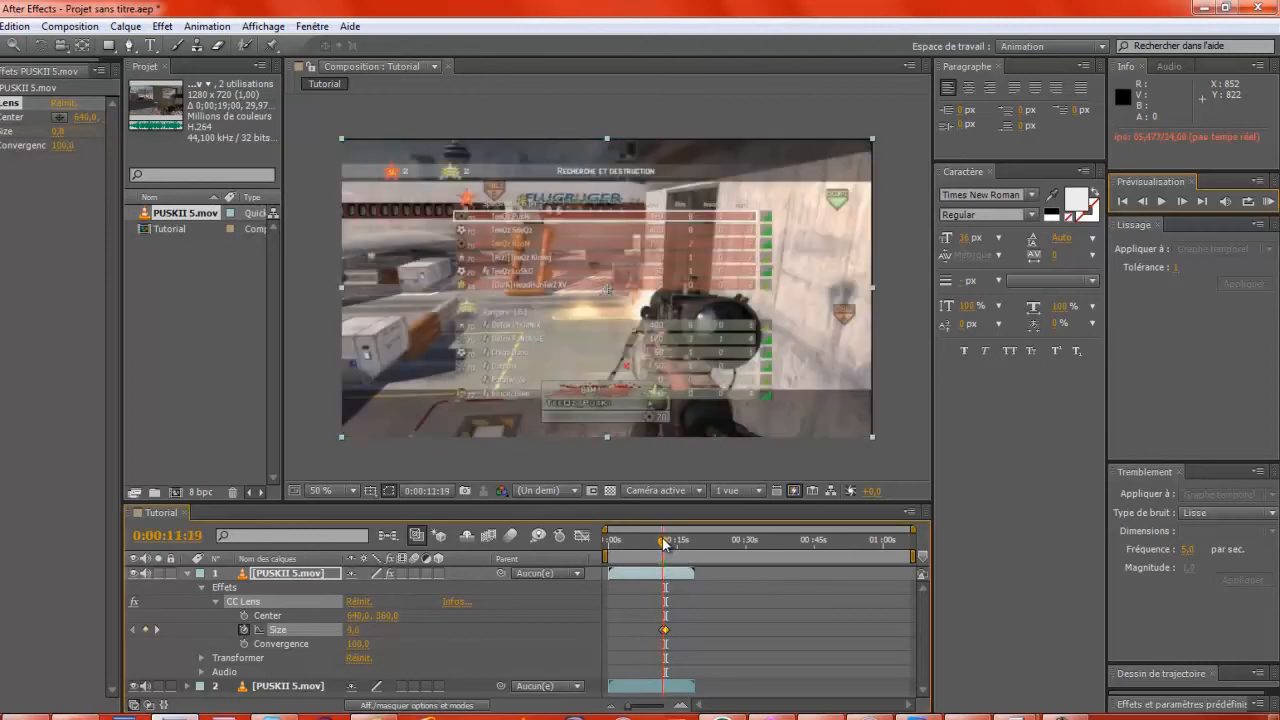
{"action": "left_click", "coordinate": [1161, 201]}
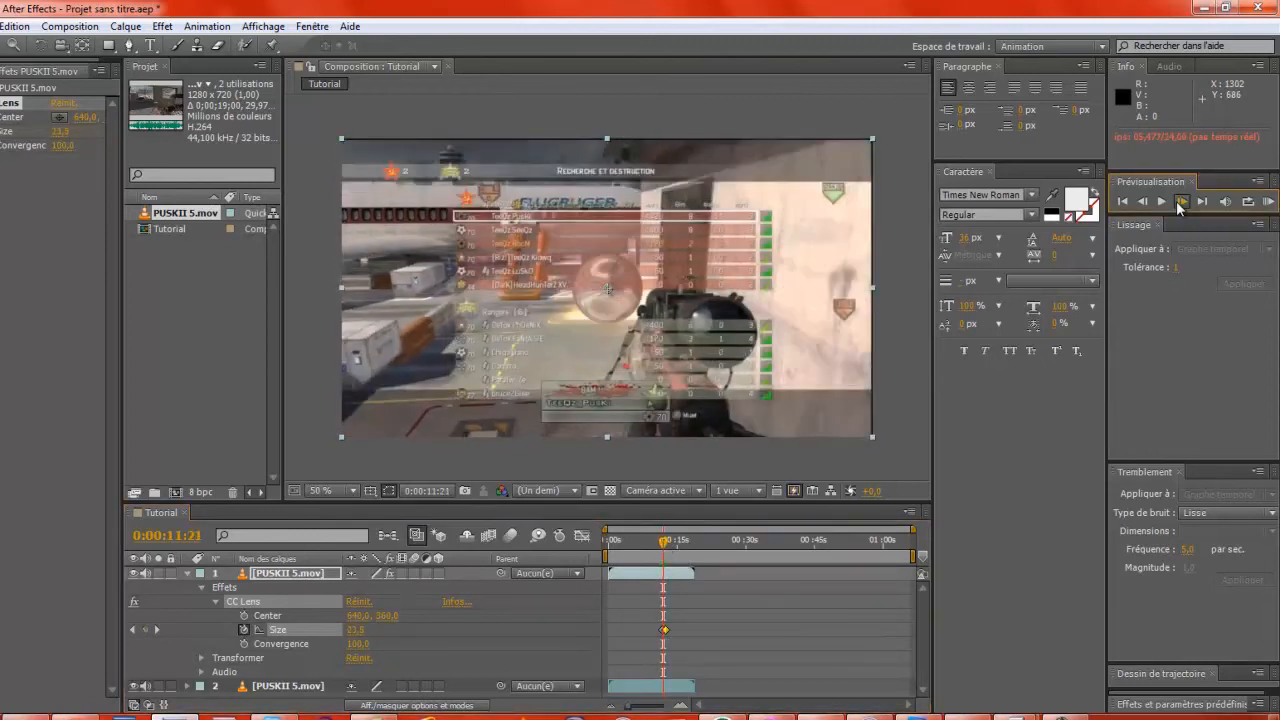
{"action": "left_click", "coordinate": [1147, 203]}
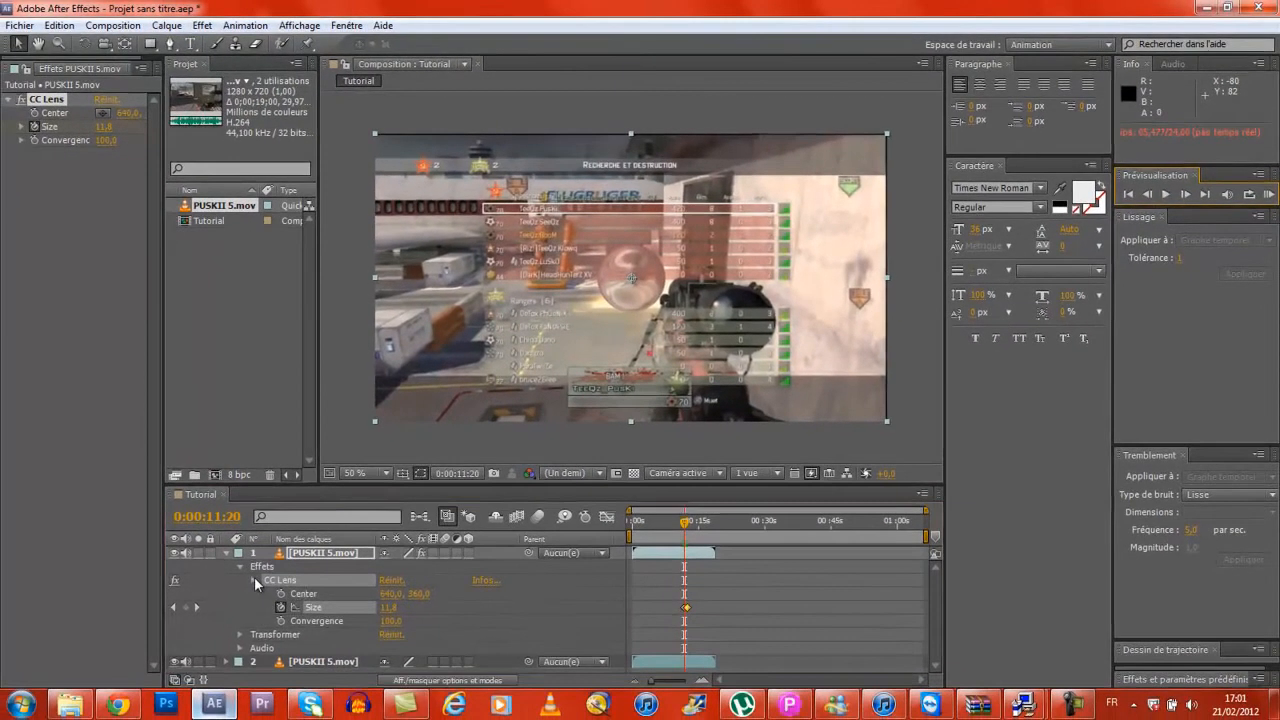
Step: Collapse the upper layer's CC Lens and effects properties and apply the Magic Bullet Looks effect to that layer
{"action": "left_click", "coordinate": [254, 577]}
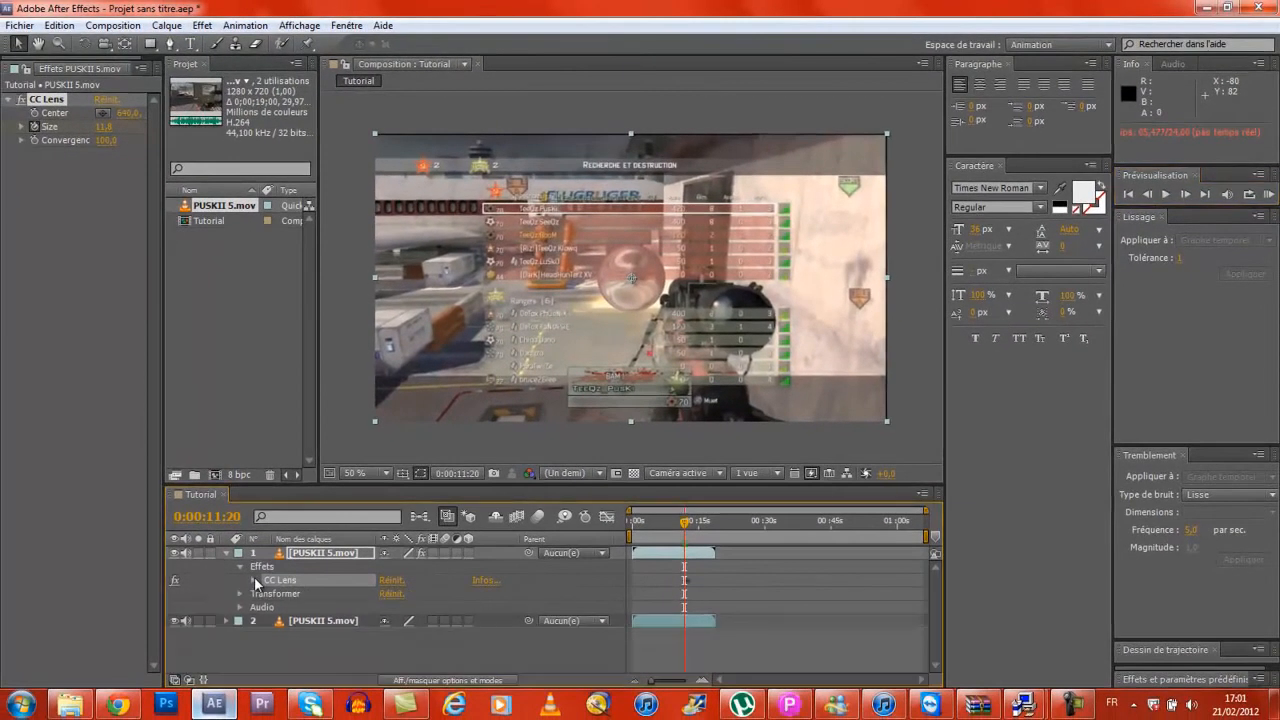
{"action": "left_click", "coordinate": [240, 566]}
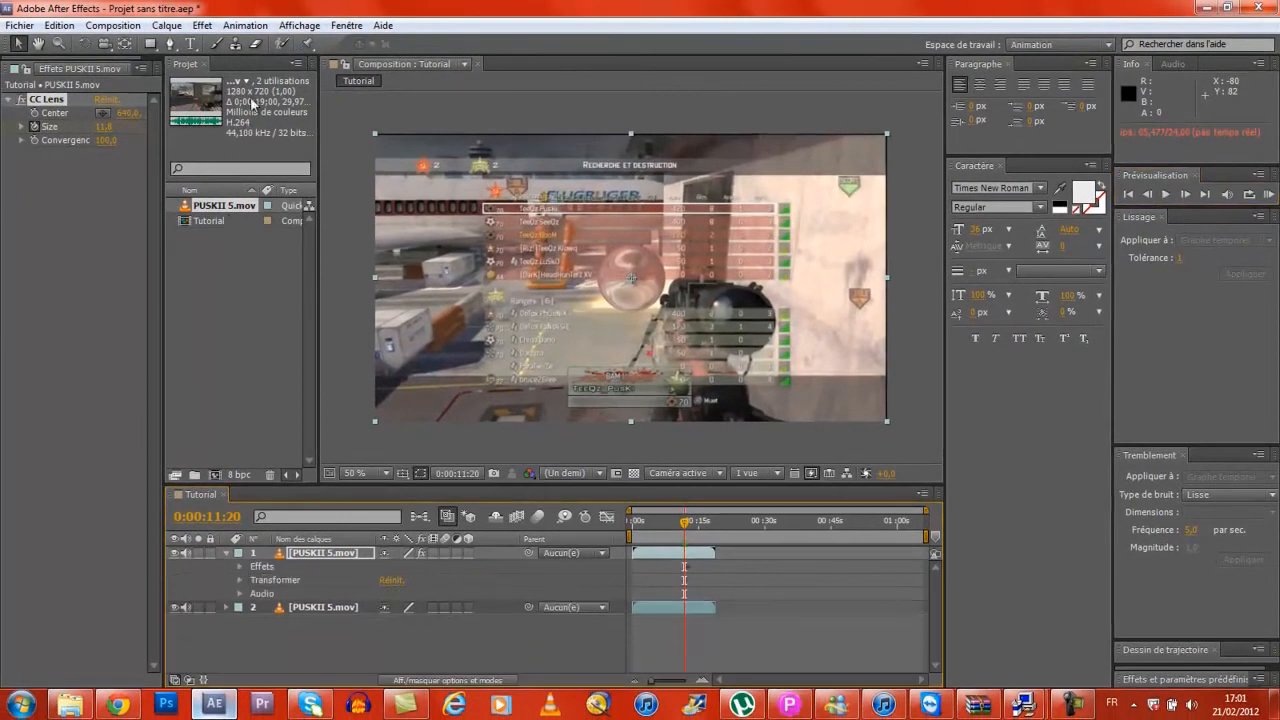
{"action": "left_click", "coordinate": [202, 25]}
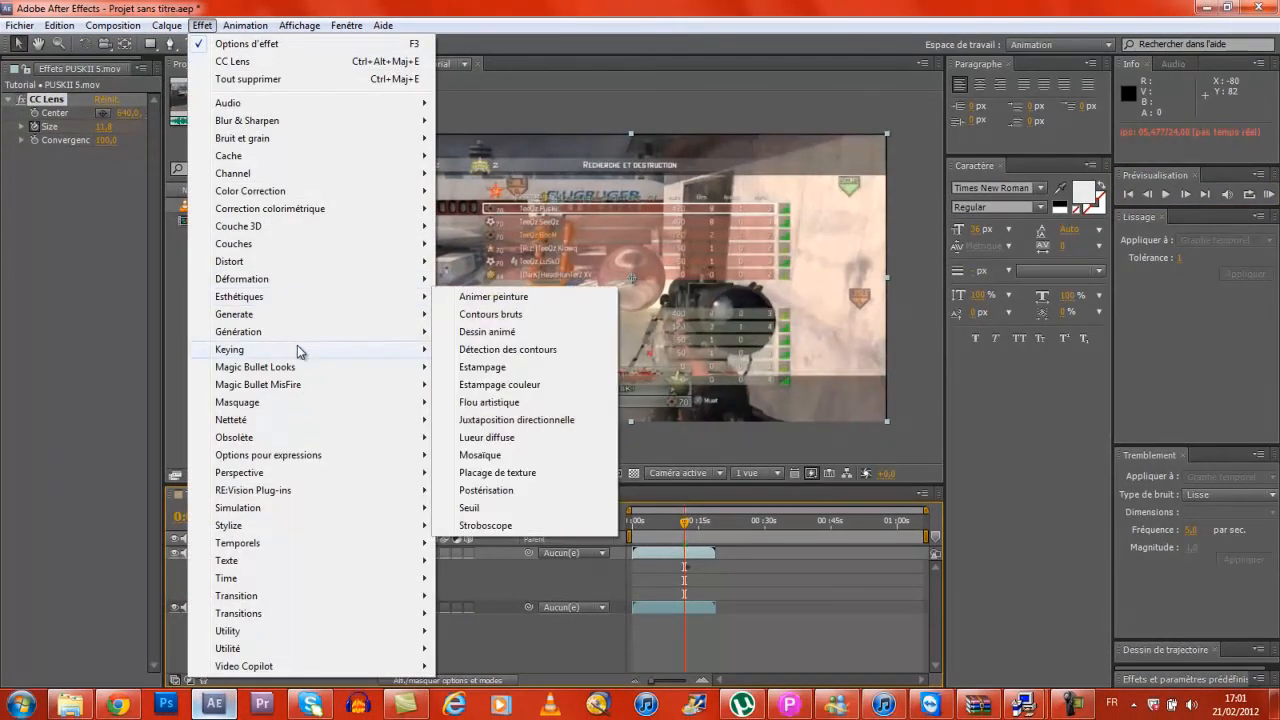
{"action": "mouse_move", "coordinate": [309, 366]}
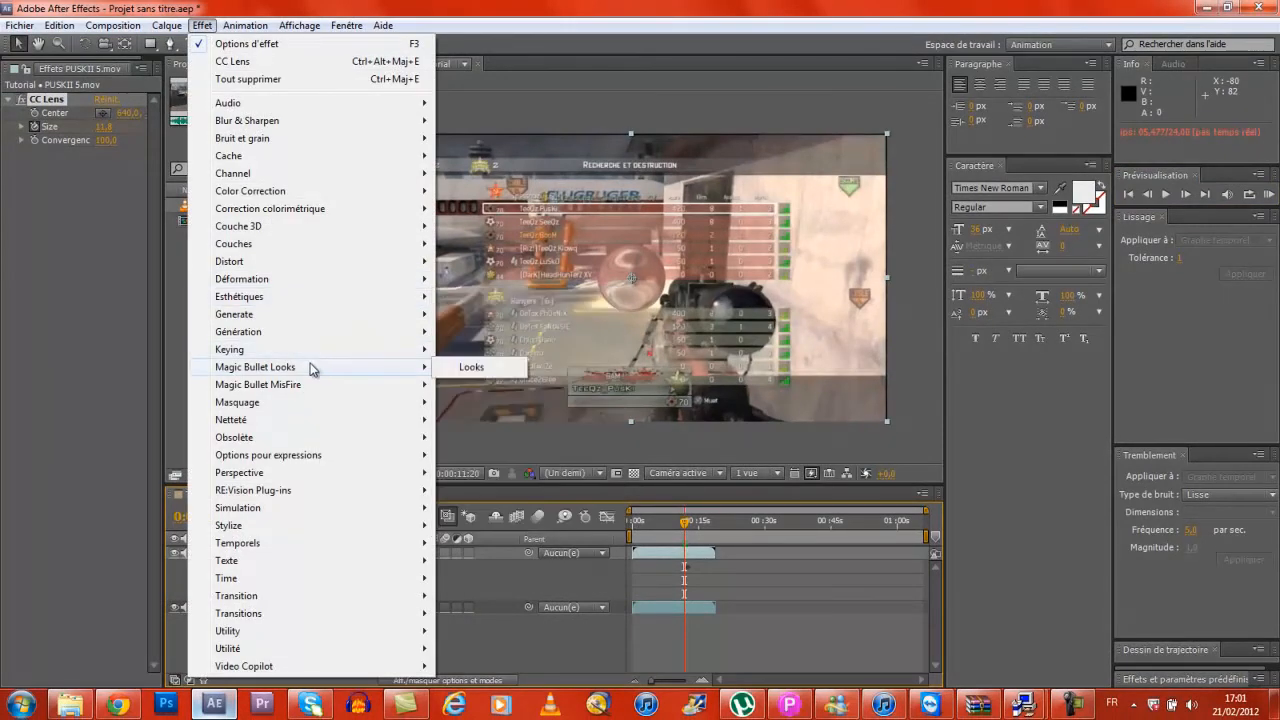
{"action": "left_click", "coordinate": [441, 369]}
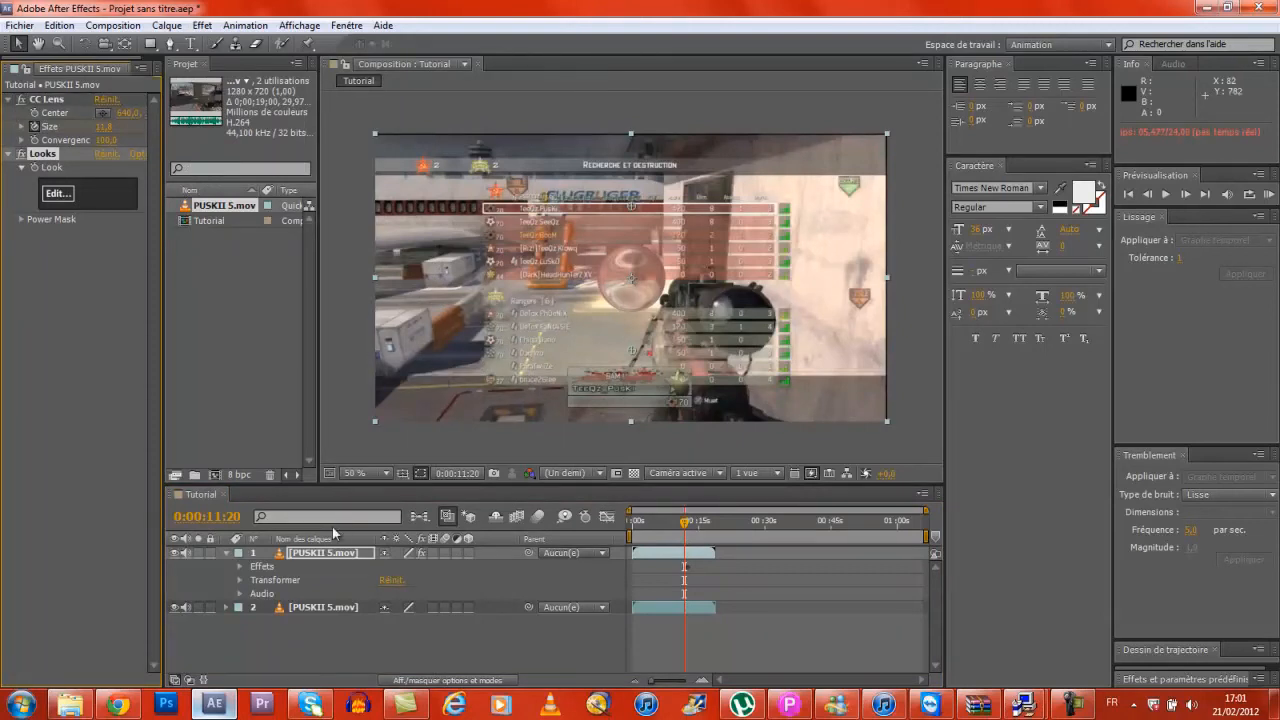
Step: Expand the upper layer's Looks effect and add a keyframe for its Look property at 0:00:11:20
{"action": "left_click", "coordinate": [239, 566]}
{"action": "left_click", "coordinate": [253, 594]}
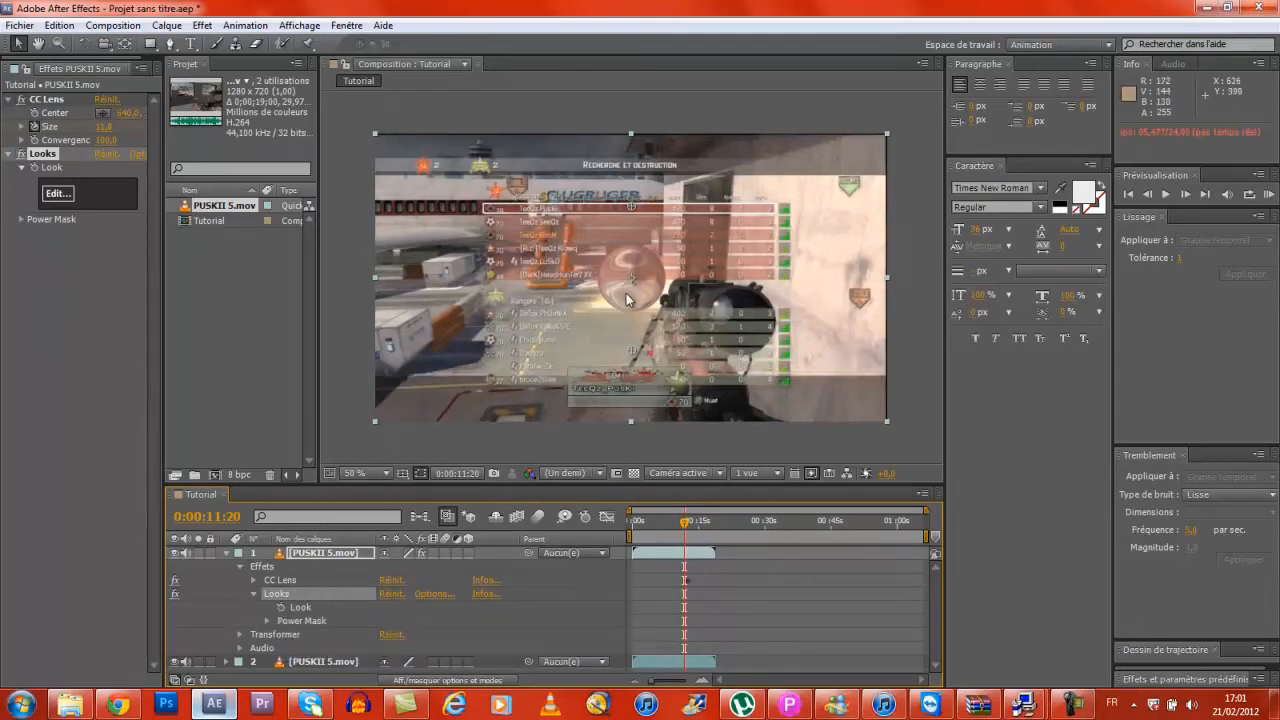
{"action": "left_click", "coordinate": [281, 607]}
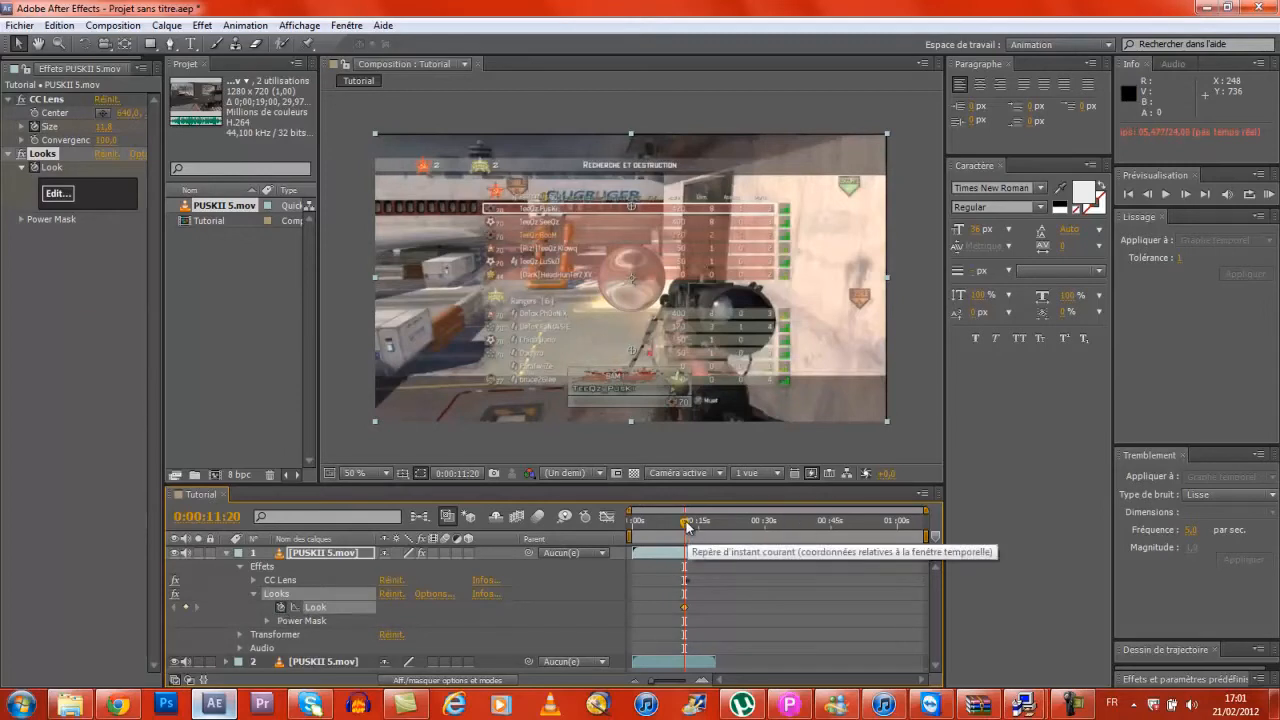
Step: Add a Look keyframe to the upper layer at 0:00:18:16 and open its look for editing in LooksBuilder
{"action": "left_click_drag", "start_coordinate": [684, 525], "coordinate": [717, 525]}
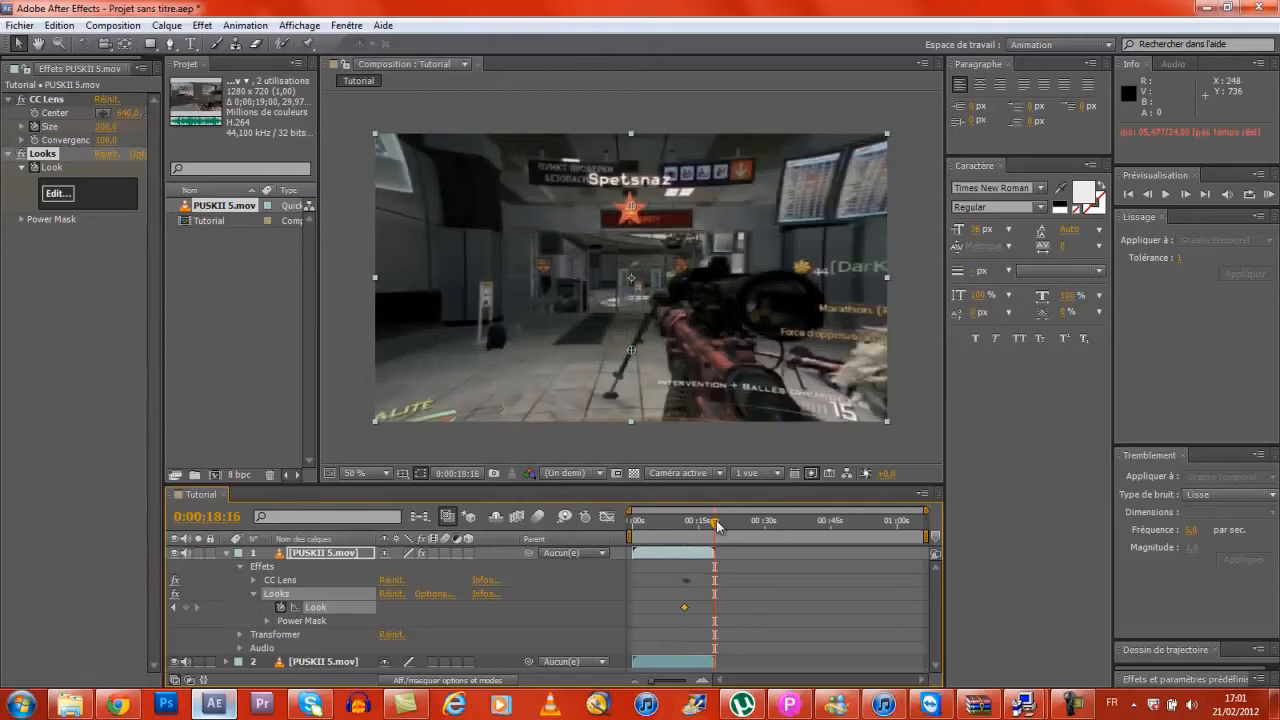
{"action": "left_click", "coordinate": [186, 607]}
{"action": "left_click", "coordinate": [60, 197]}
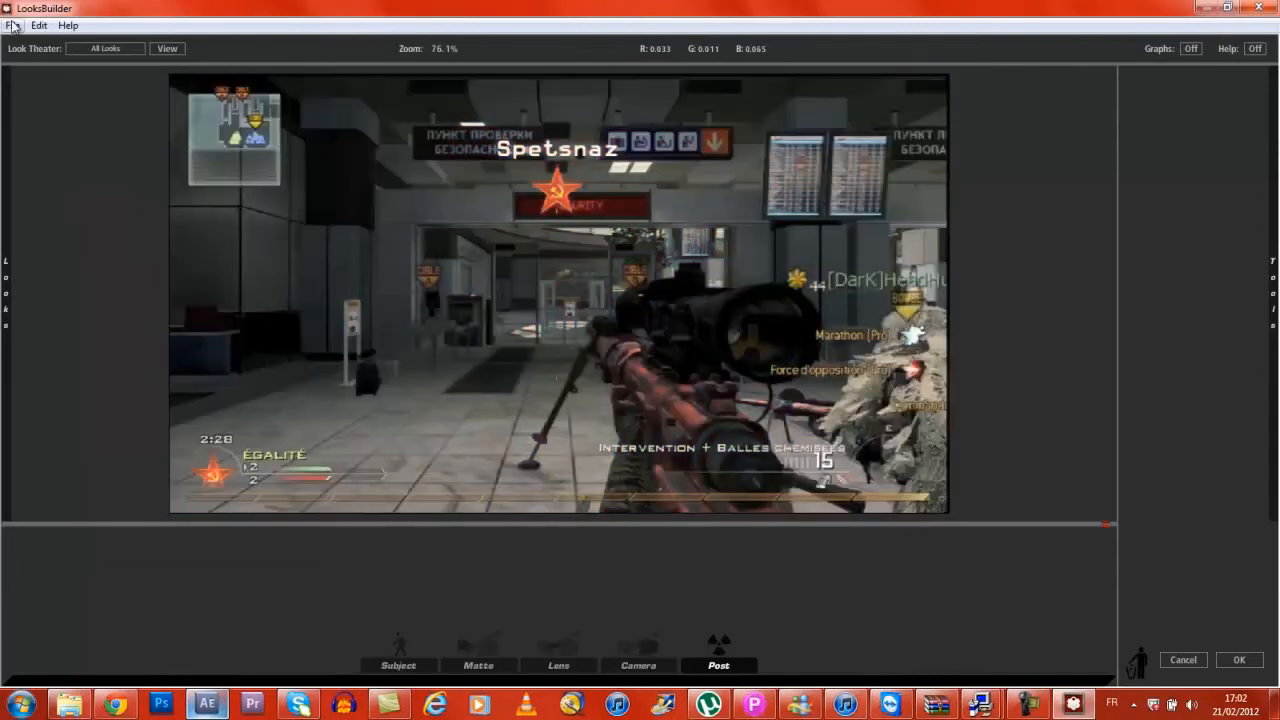
Step: Load the custom look file Untitled Look1.ls3 into LooksBuilder
{"action": "left_click", "coordinate": [12, 25]}
{"action": "left_click", "coordinate": [73, 104]}
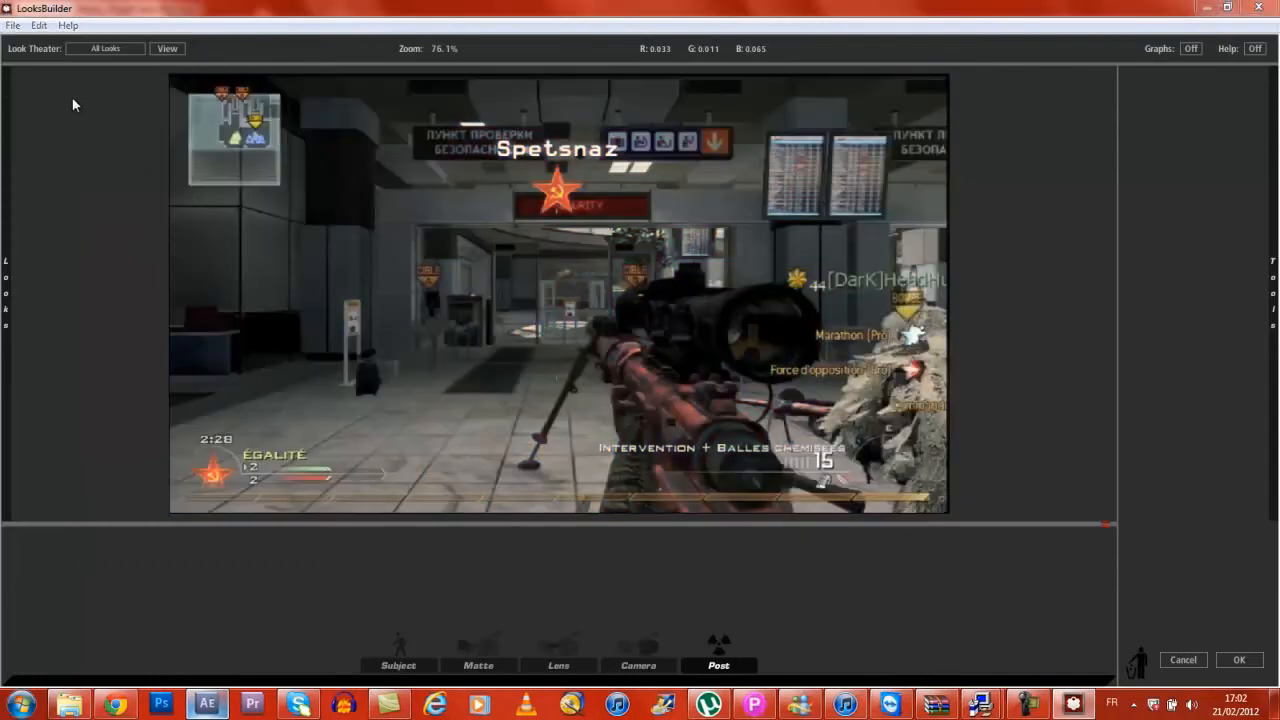
{"action": "left_click", "coordinate": [226, 163]}
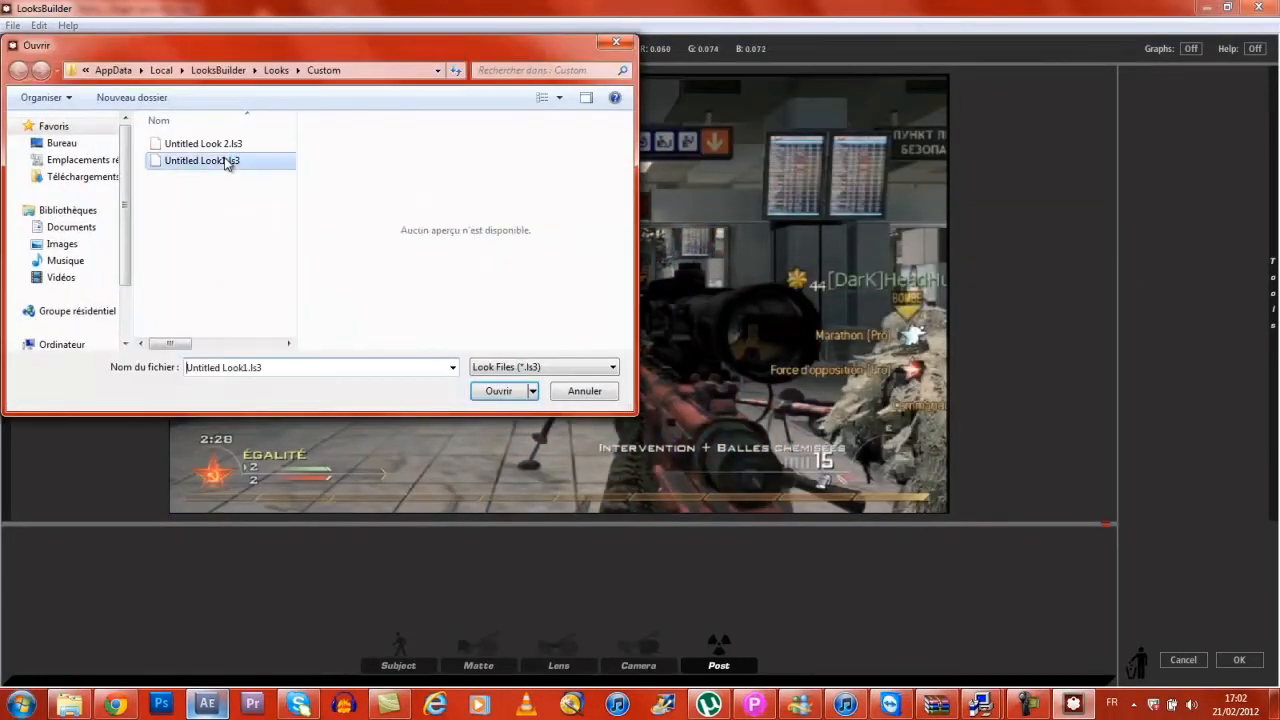
{"action": "double_click", "coordinate": [226, 163]}
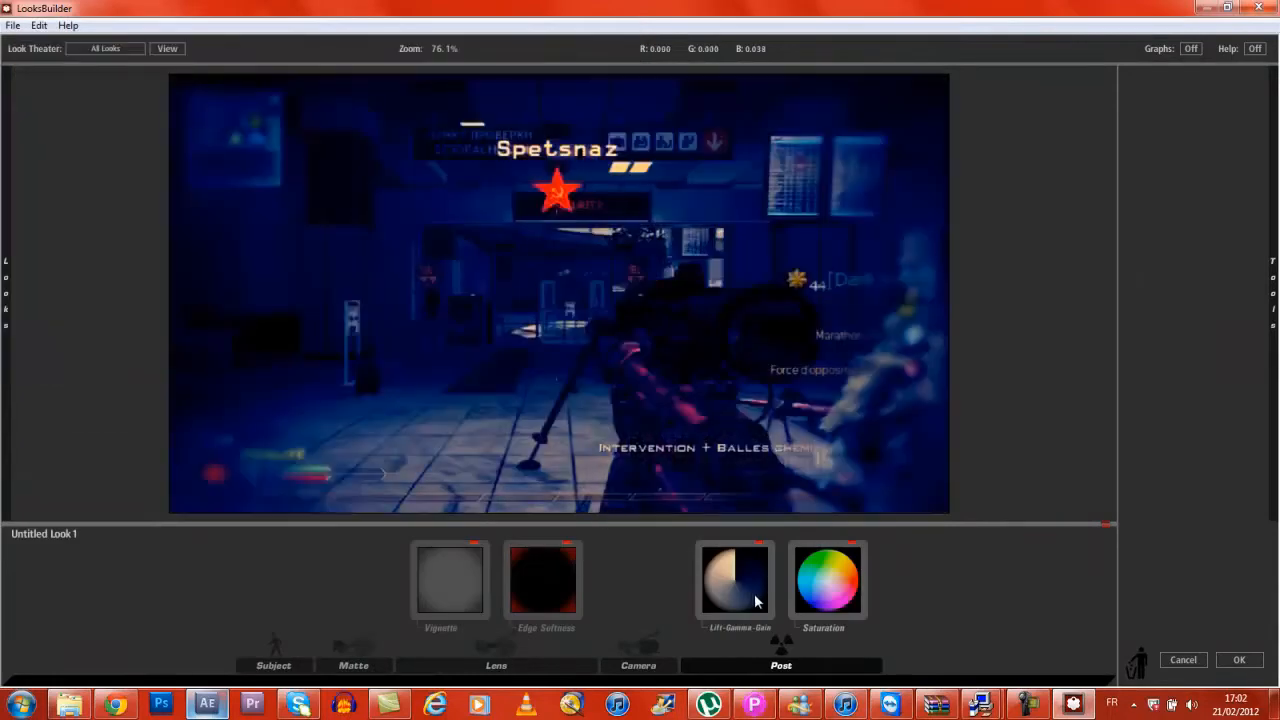
Step: Tint Lift-Gamma-Gain teal with Lift about 0.603/0.887/1.000, Gamma 0.747/1.070/1.183 and Gain 1.190/1.086/0.724, and accept the look
{"action": "left_click", "coordinate": [758, 602]}
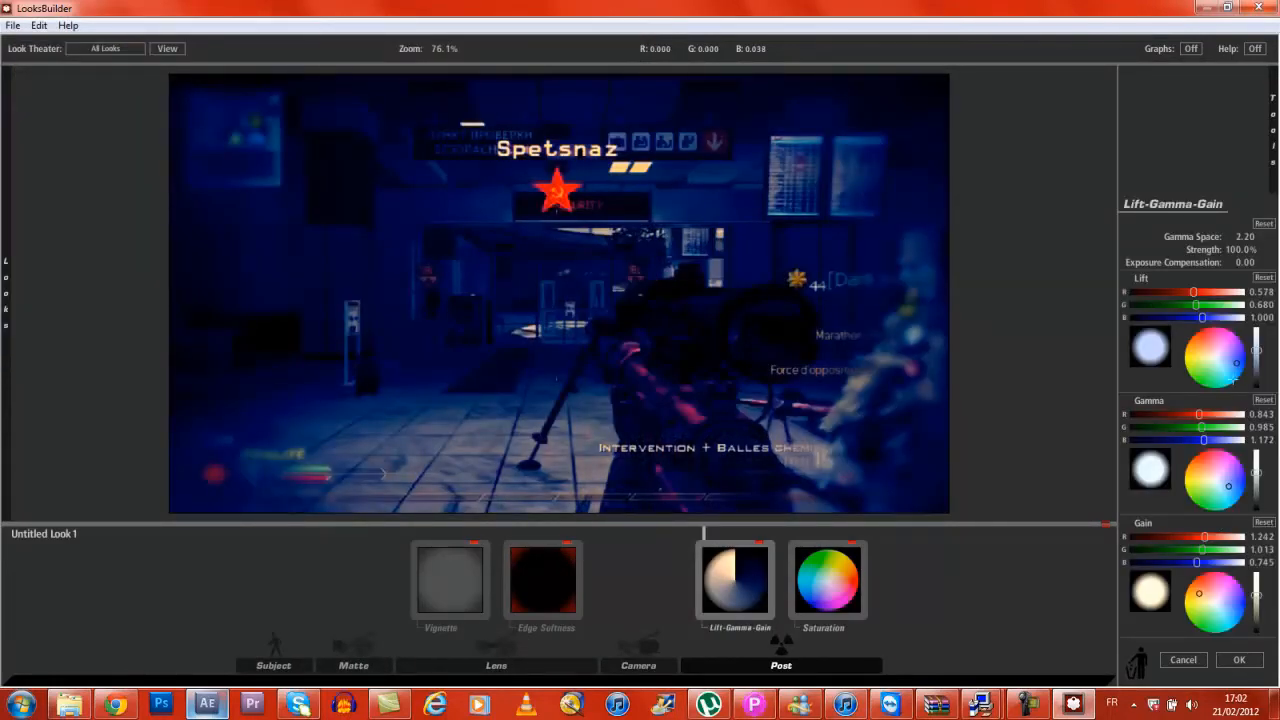
{"action": "left_click_drag", "start_coordinate": [1230, 368], "coordinate": [1215, 357]}
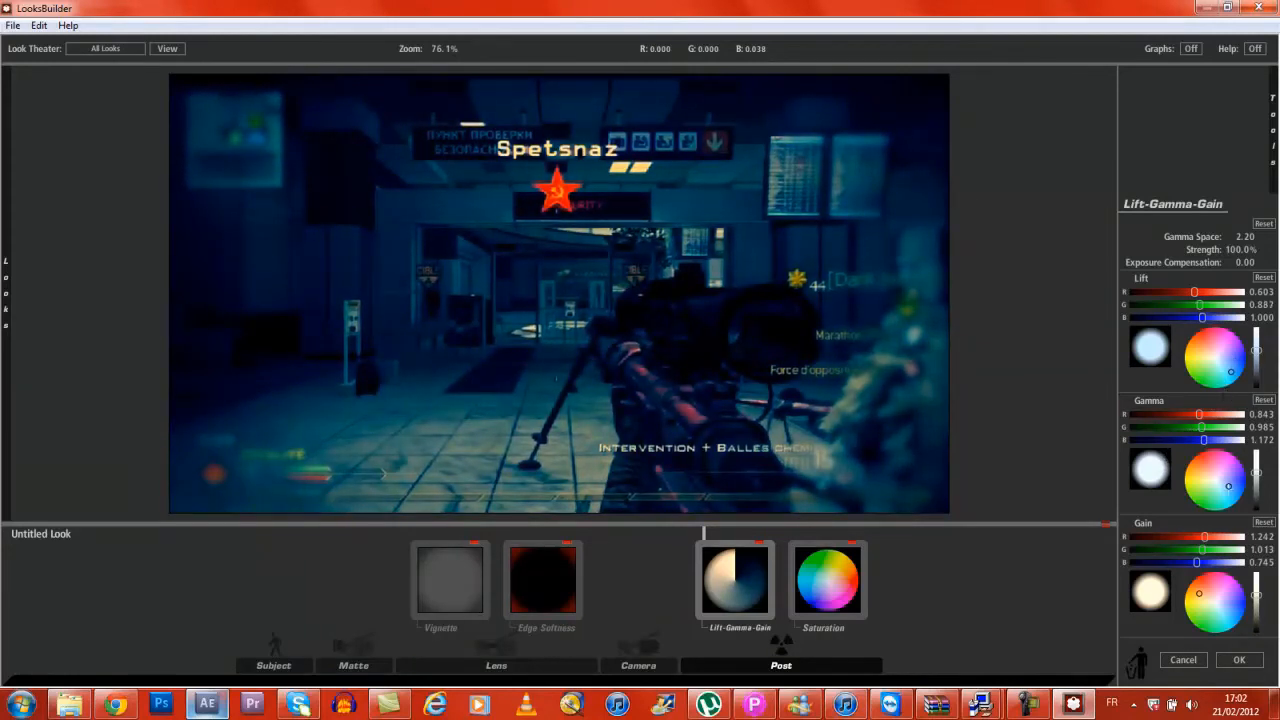
{"action": "left_click_drag", "start_coordinate": [1228, 486], "coordinate": [1228, 492]}
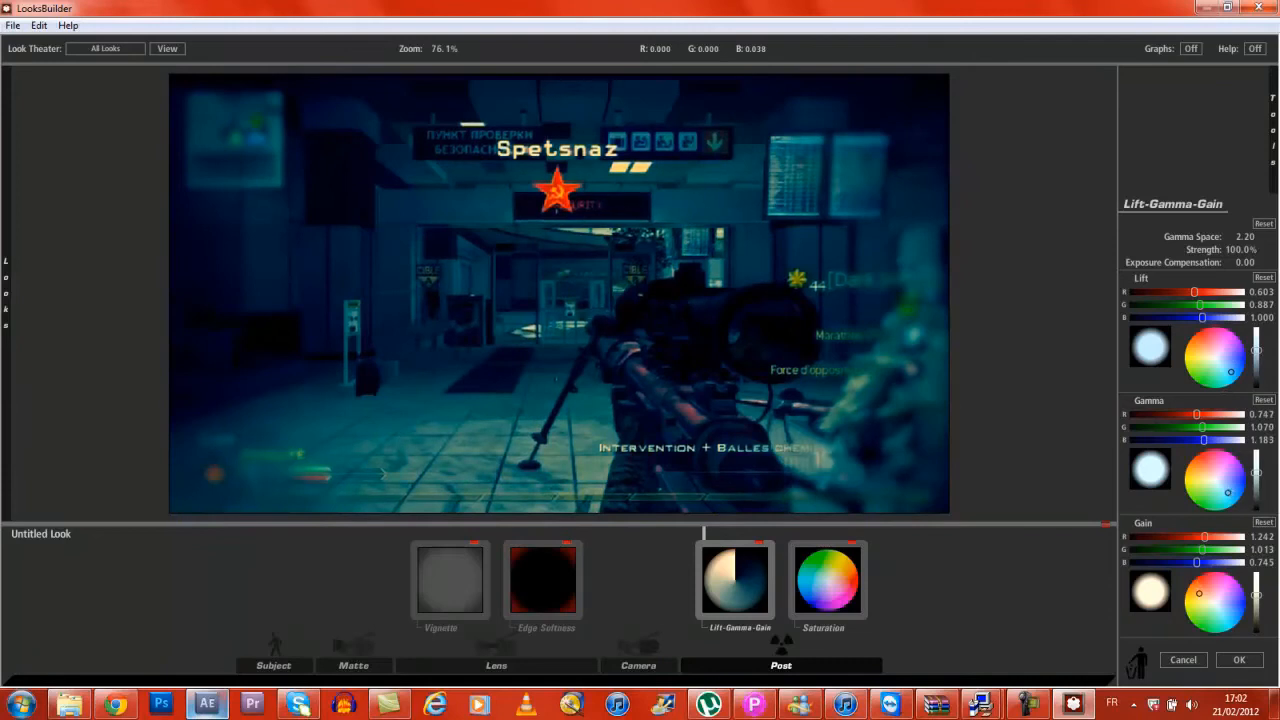
{"action": "left_click_drag", "start_coordinate": [1199, 593], "coordinate": [1221, 568]}
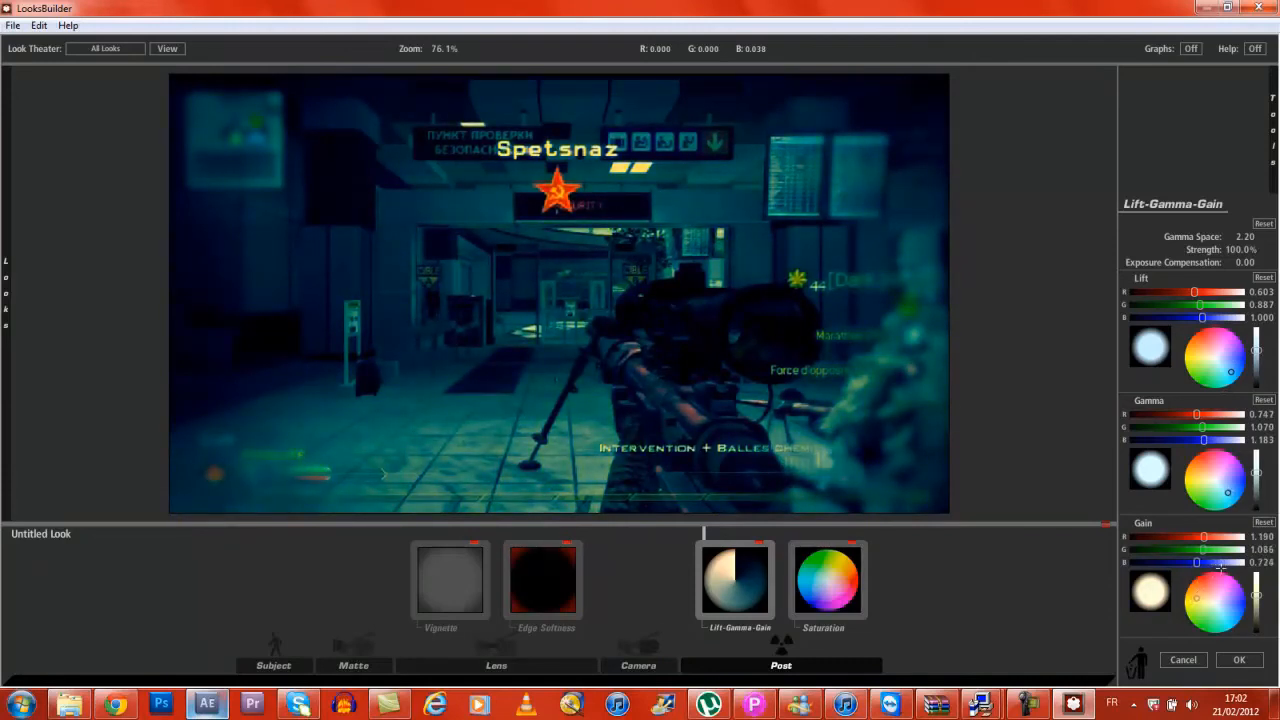
{"action": "left_click", "coordinate": [1254, 665]}
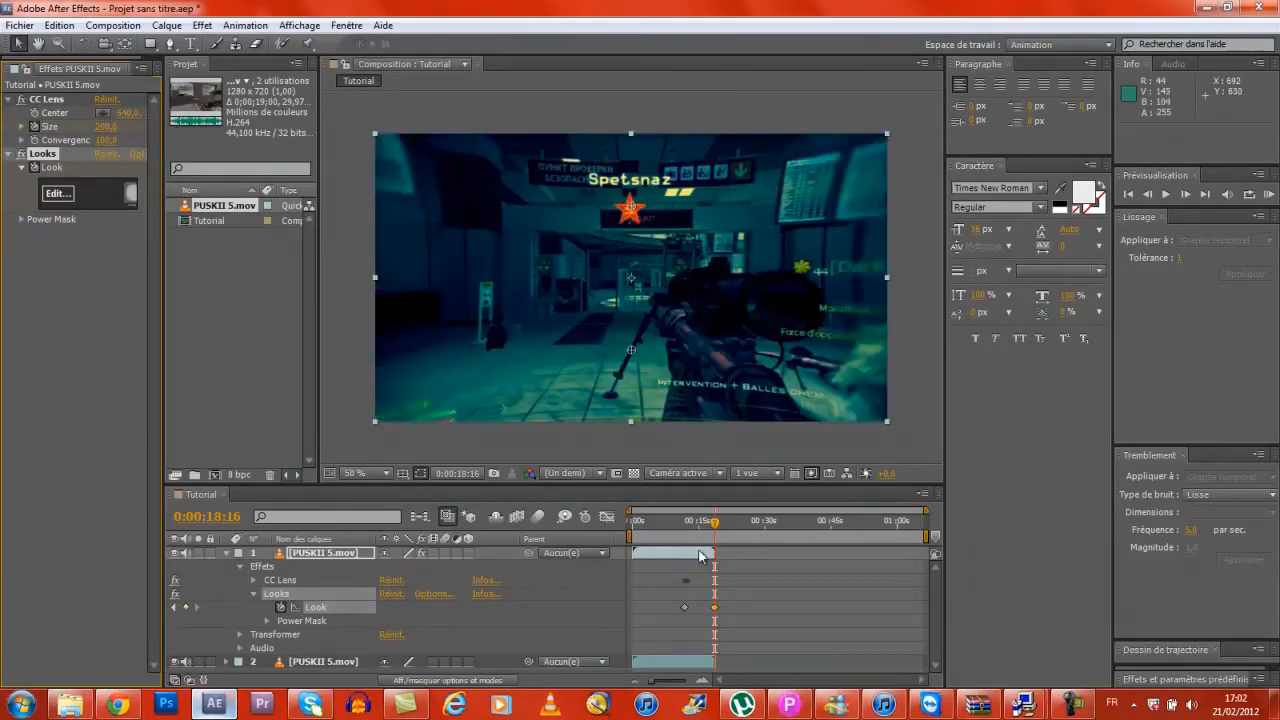
Step: Delete the Look keyframe at 0:00:11:20 and preview the composition from 0:00:11:01
{"action": "left_click", "coordinate": [685, 608]}
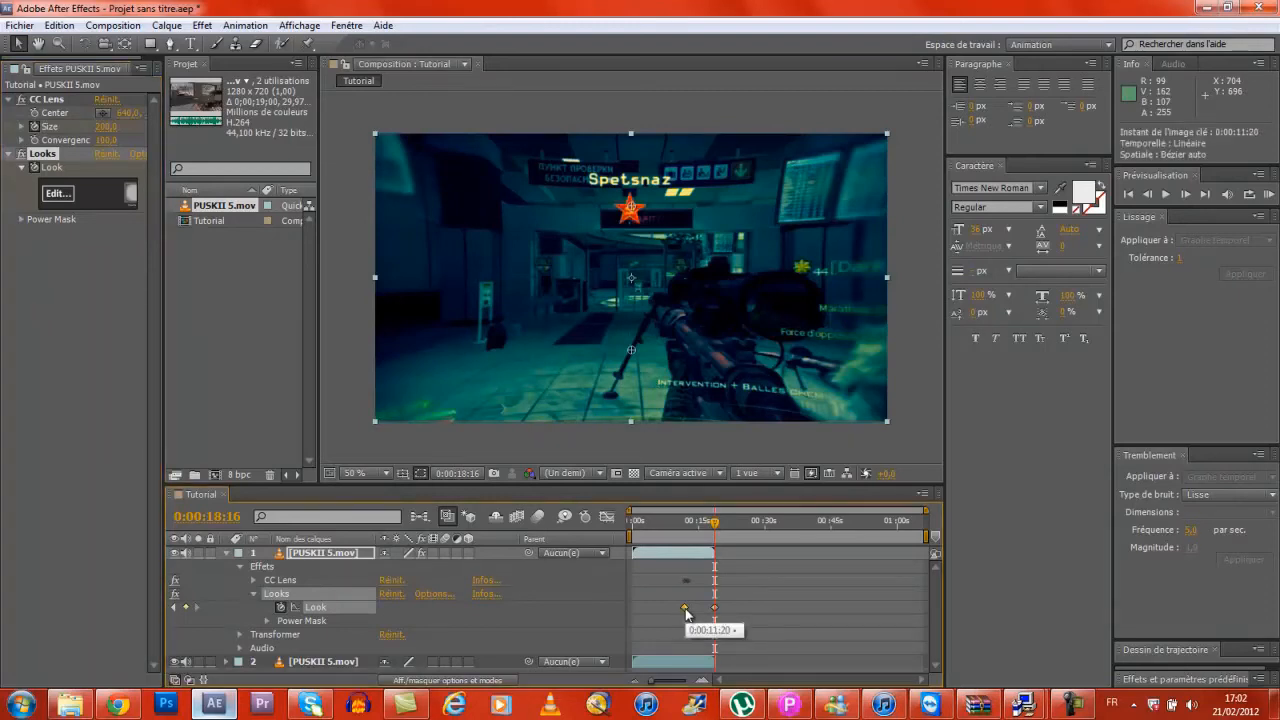
{"action": "key", "text": "Delete"}
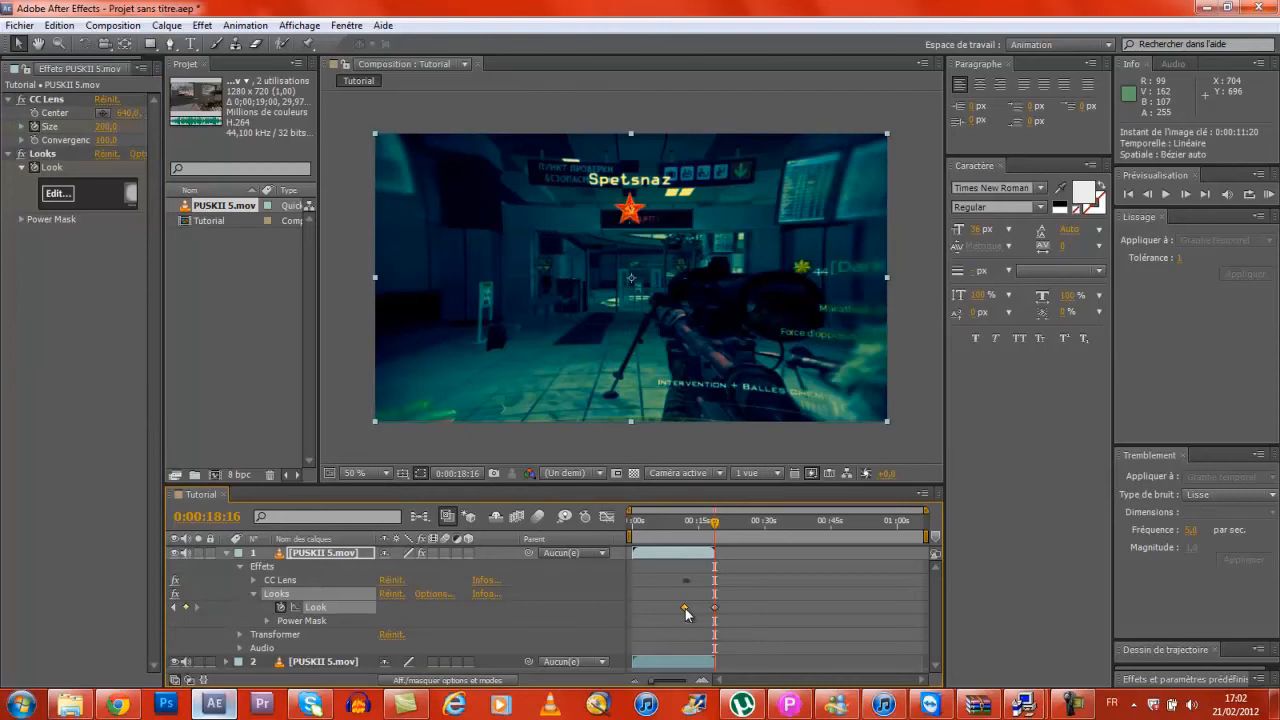
{"action": "left_click", "coordinate": [705, 524]}
{"action": "left_click_drag", "start_coordinate": [705, 530], "coordinate": [679, 530]}
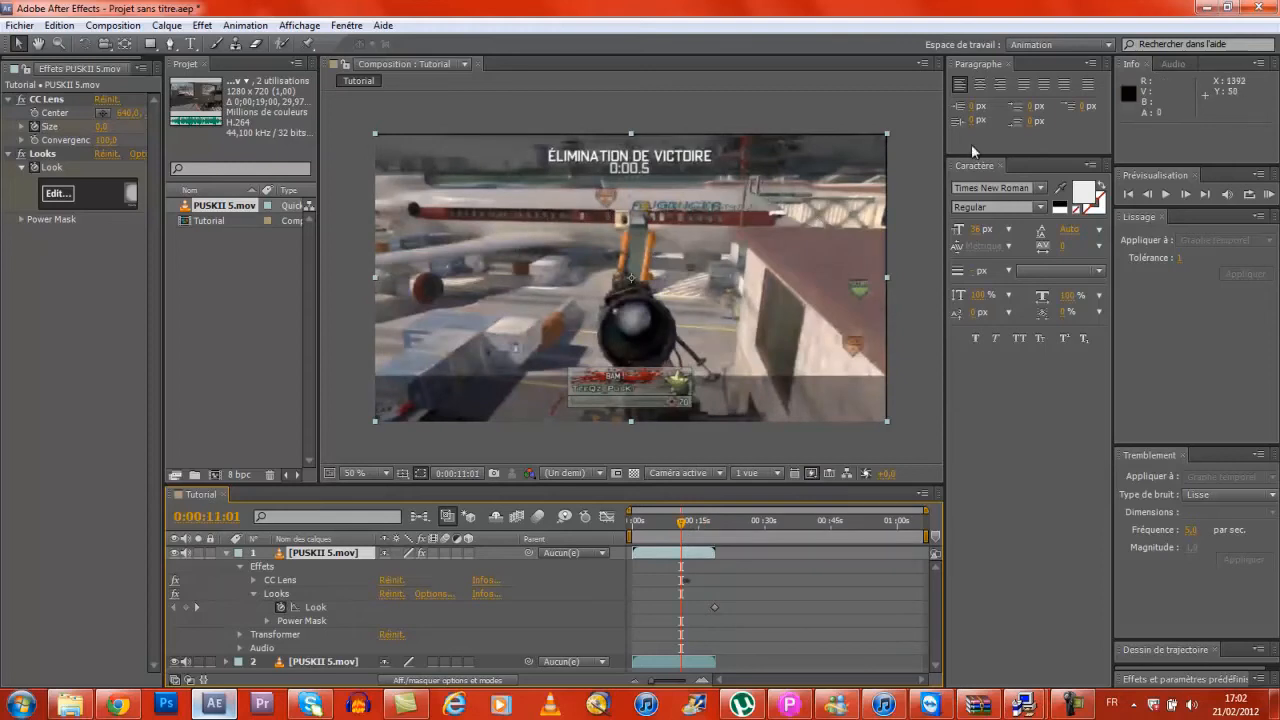
{"action": "left_click", "coordinate": [1175, 197]}
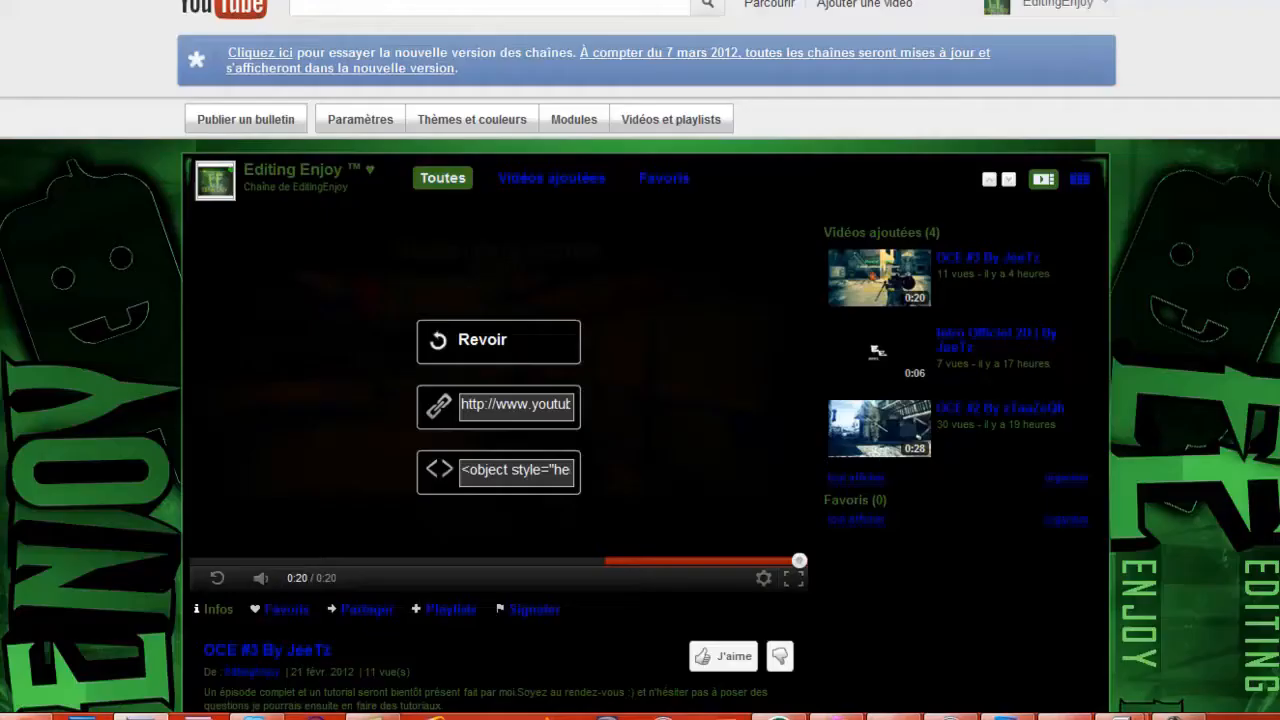
Step: Replay the OCE #3 reference video on the YouTube channel page in the browser
{"action": "left_click", "coordinate": [491, 346]}
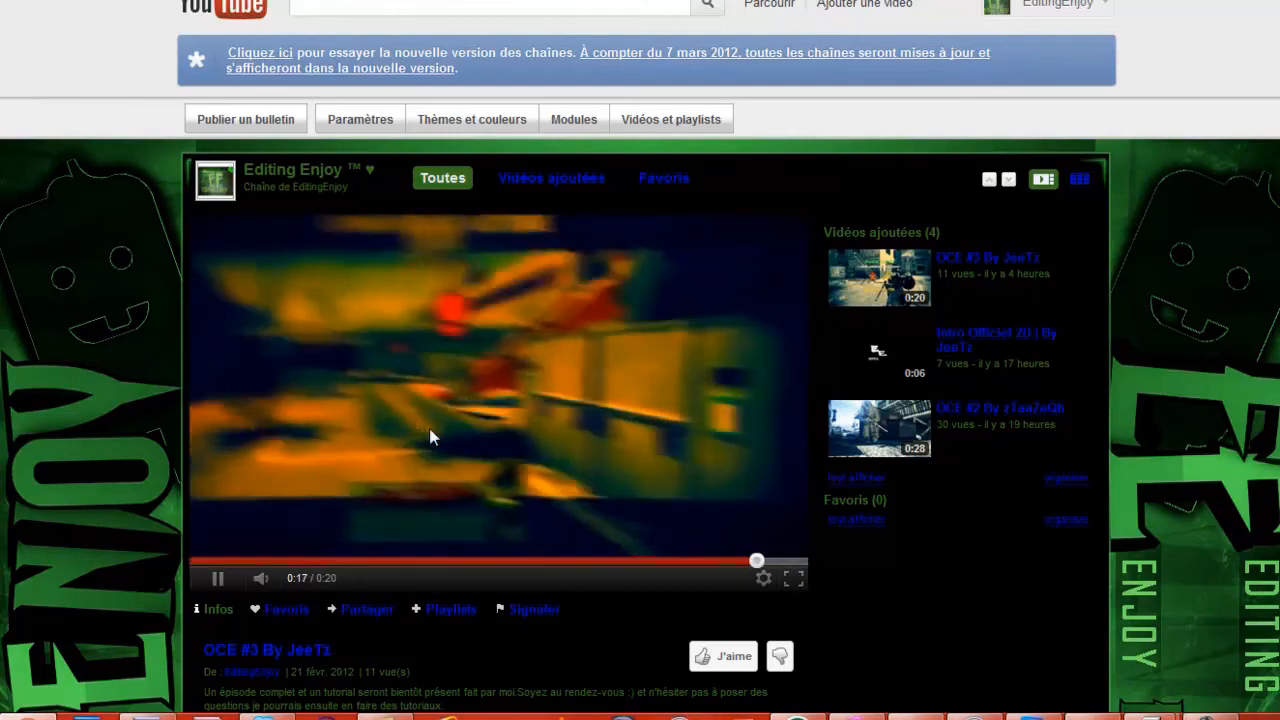
{"action": "left_click", "coordinate": [430, 430]}
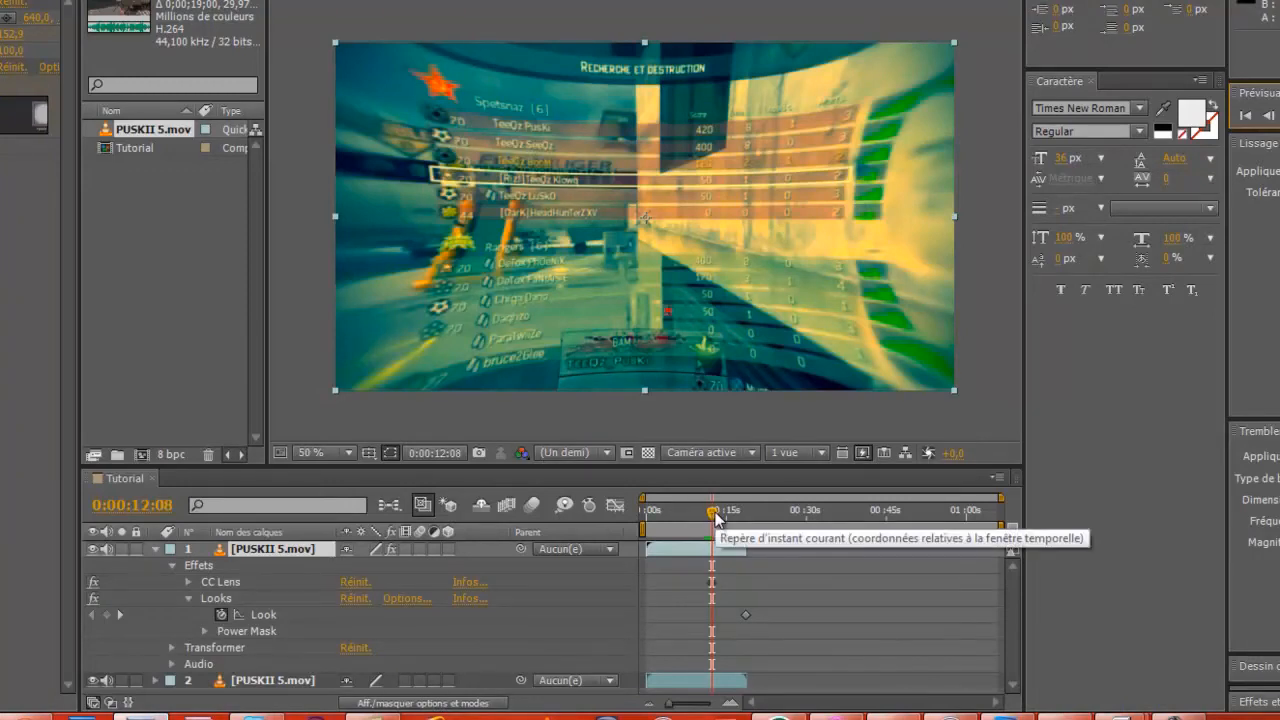
Step: Scrub the After Effects composition between 0:00:10:12 and 0:00:12:21 to examine the transition into the lens and look effect
{"action": "left_click_drag", "start_coordinate": [715, 514], "coordinate": [710, 513]}
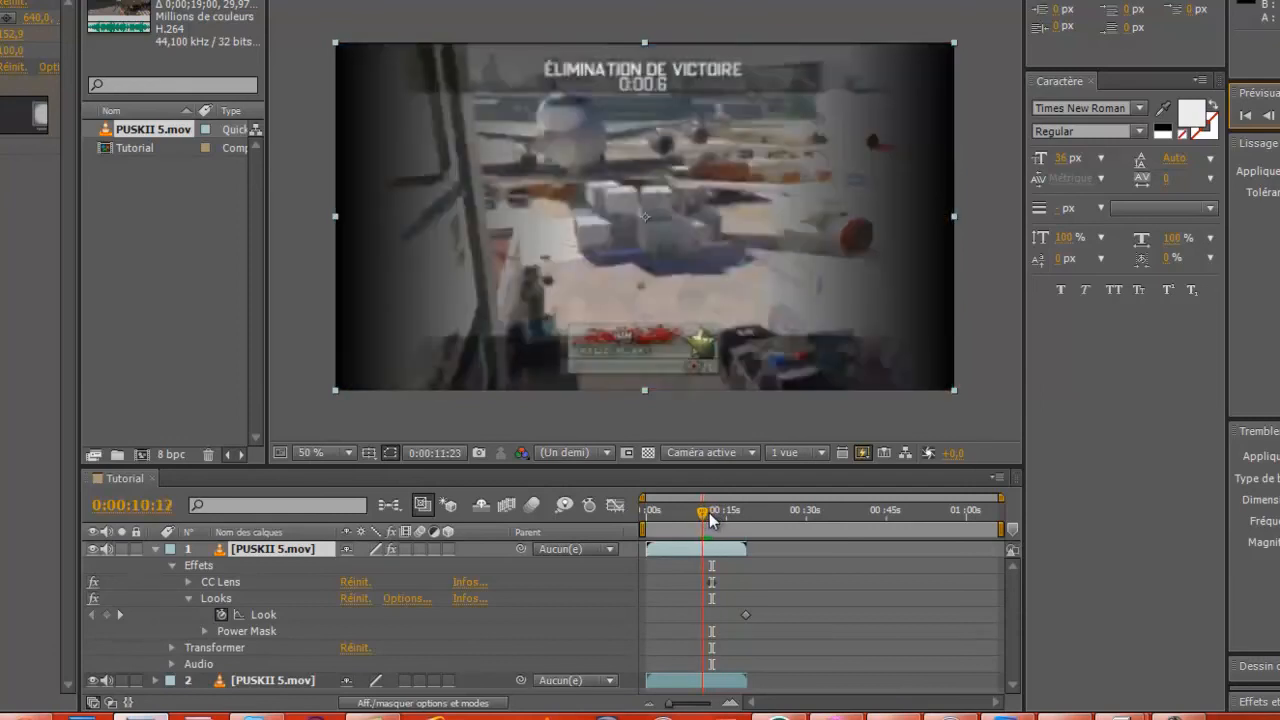
{"action": "left_click", "coordinate": [709, 514]}
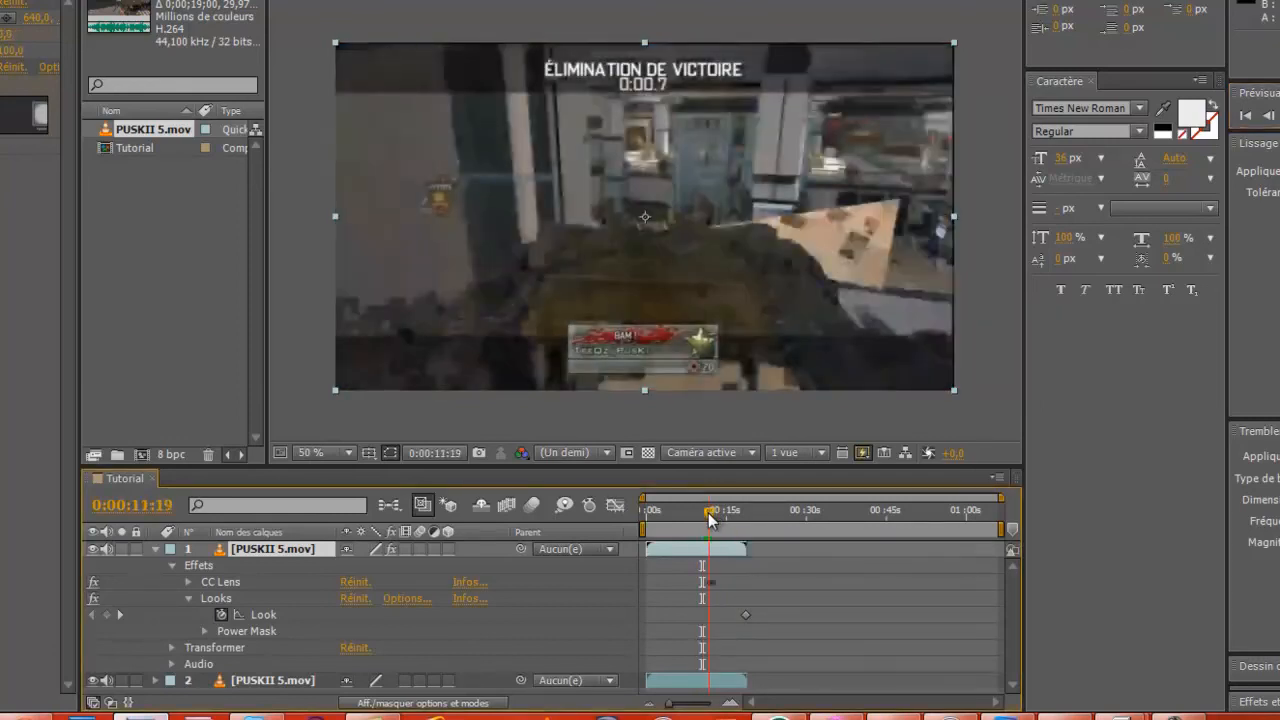
{"action": "left_click", "coordinate": [709, 514]}
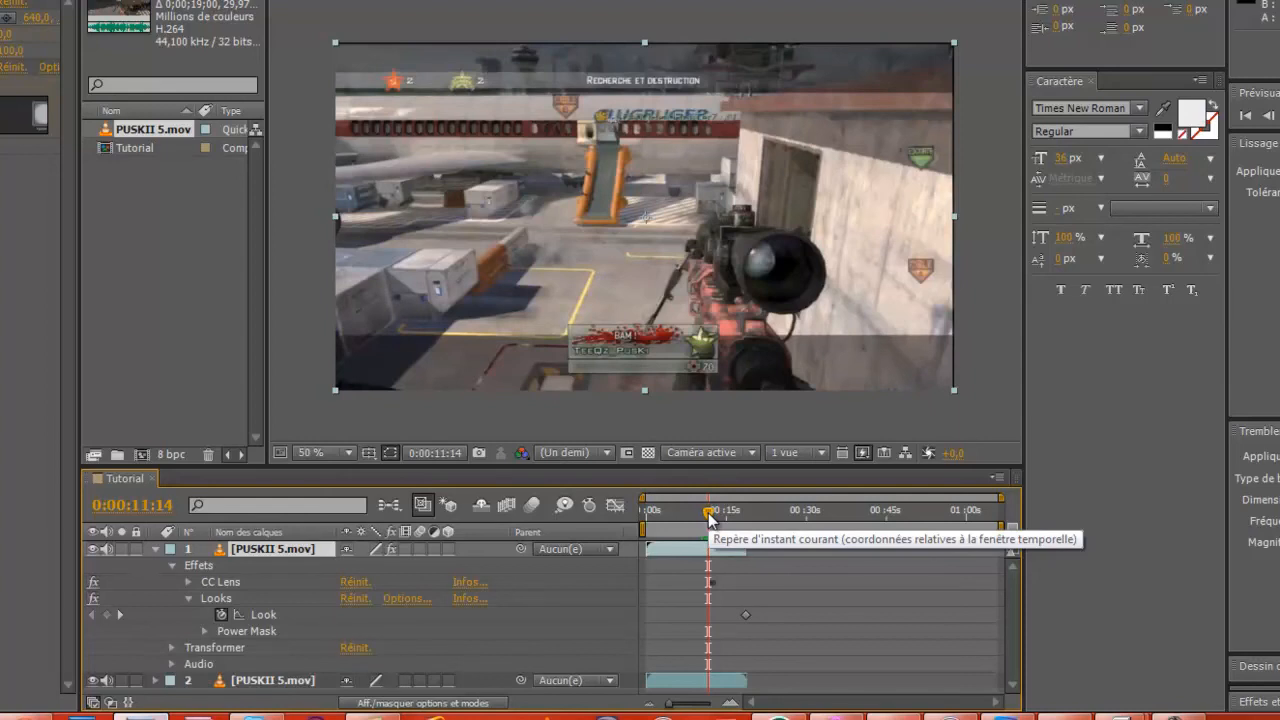
{"action": "left_click", "coordinate": [715, 515]}
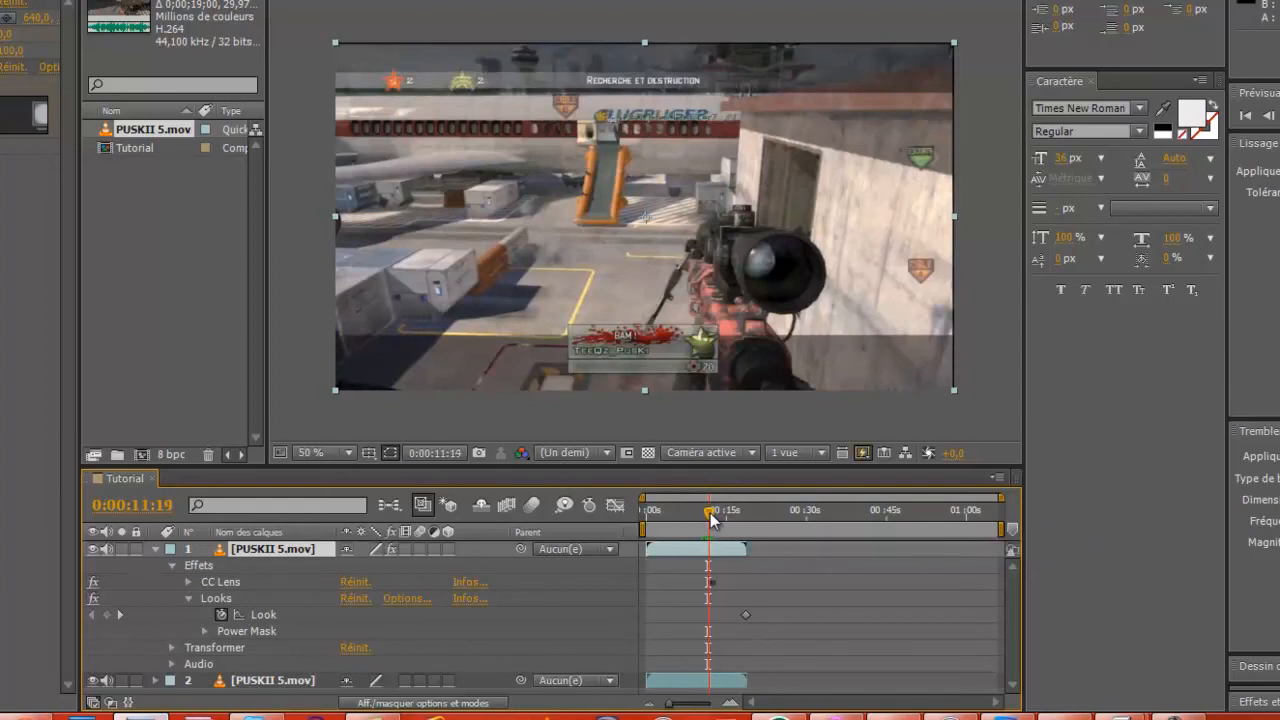
{"action": "left_click_drag", "start_coordinate": [715, 515], "coordinate": [716, 515]}
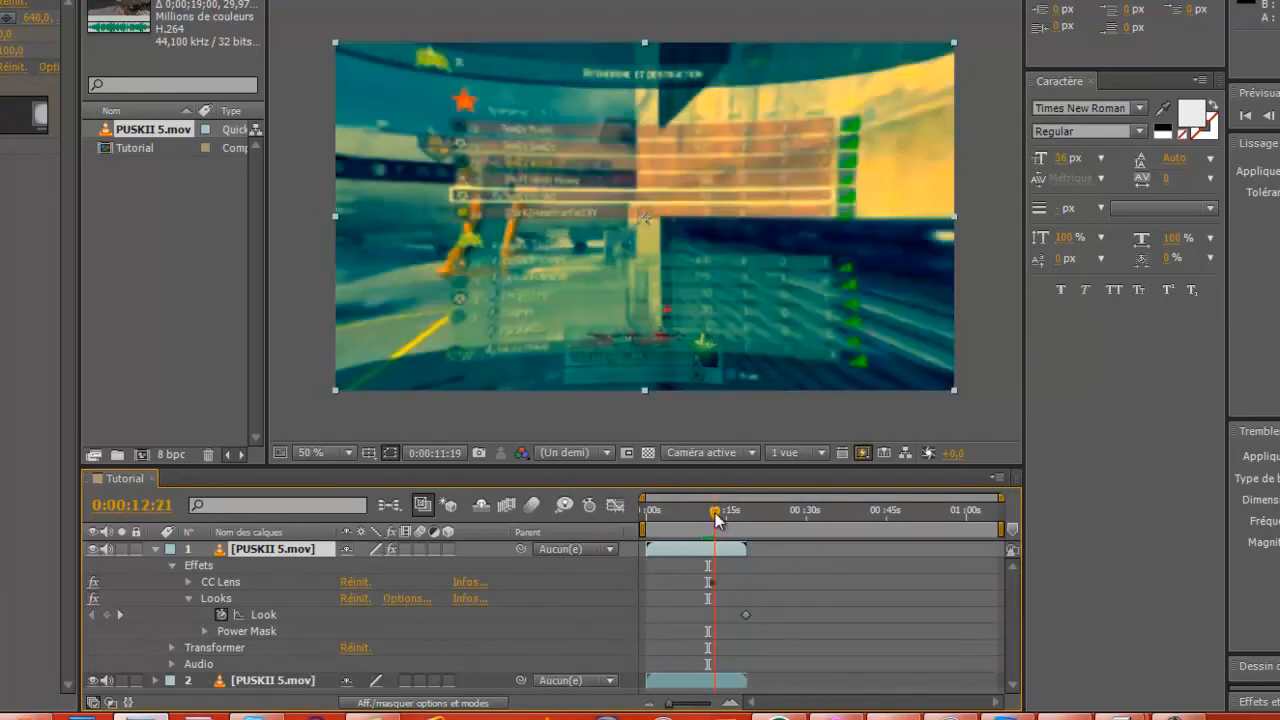
Step: Add the Tutorial composition to the render queue and accept render settings with Optimale quality and Intégrale resolution
{"action": "key", "text": "Home"}
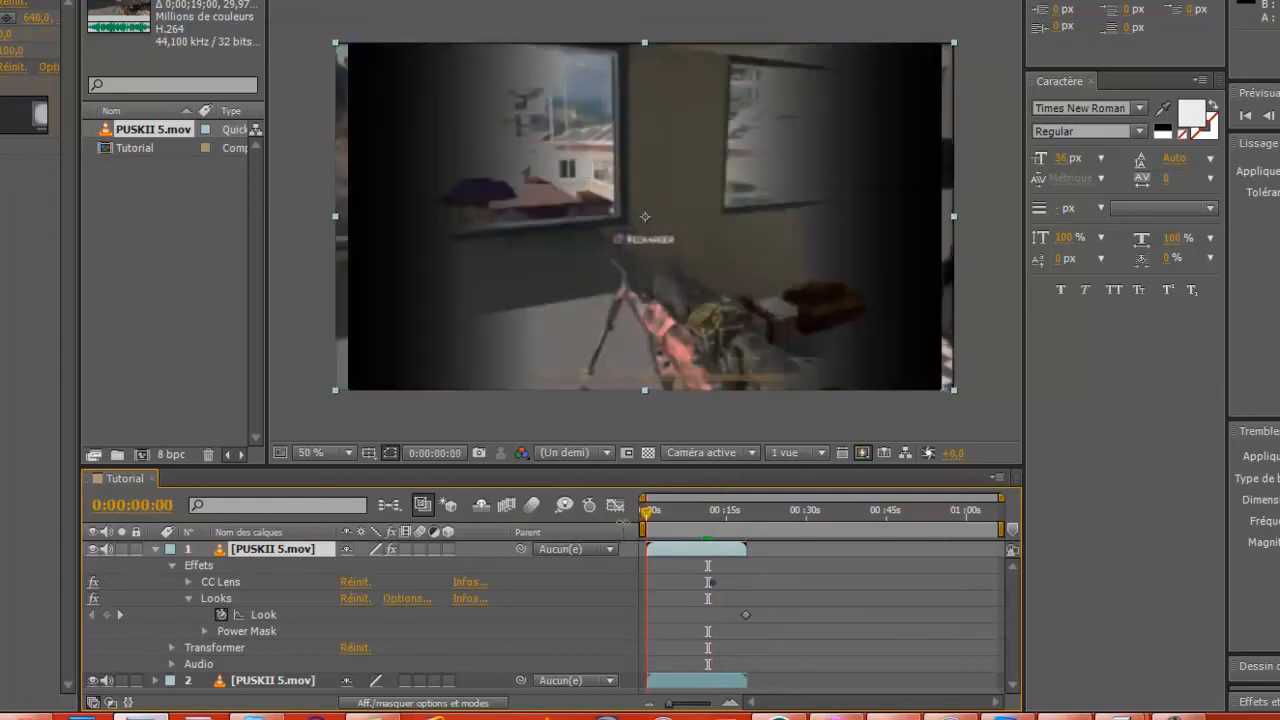
{"action": "left_click", "coordinate": [40, 1]}
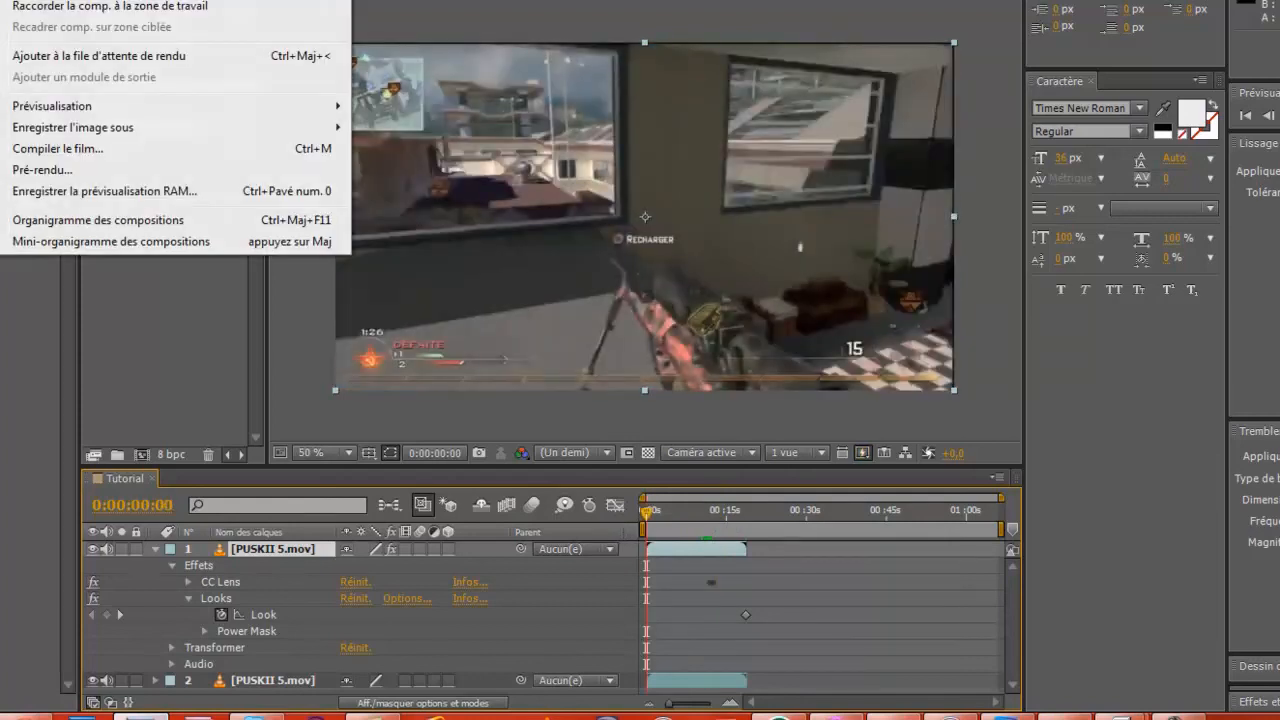
{"action": "left_click", "coordinate": [60, 55]}
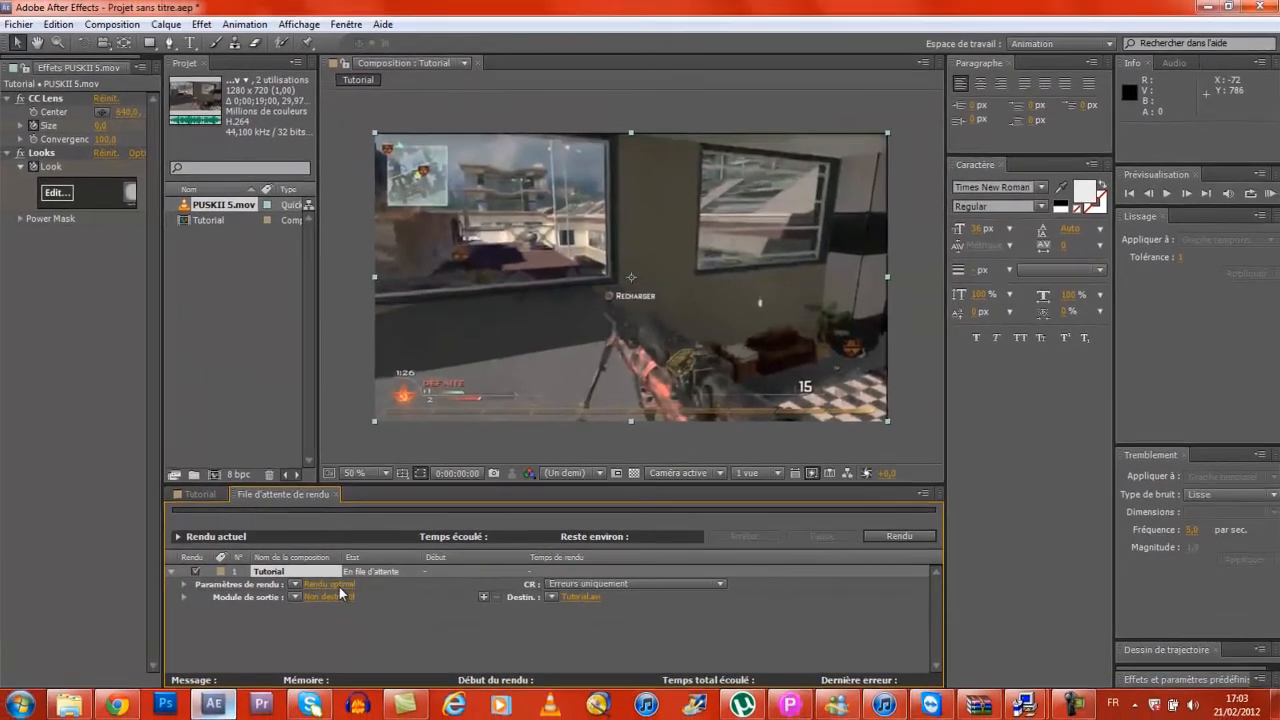
{"action": "left_click", "coordinate": [332, 585]}
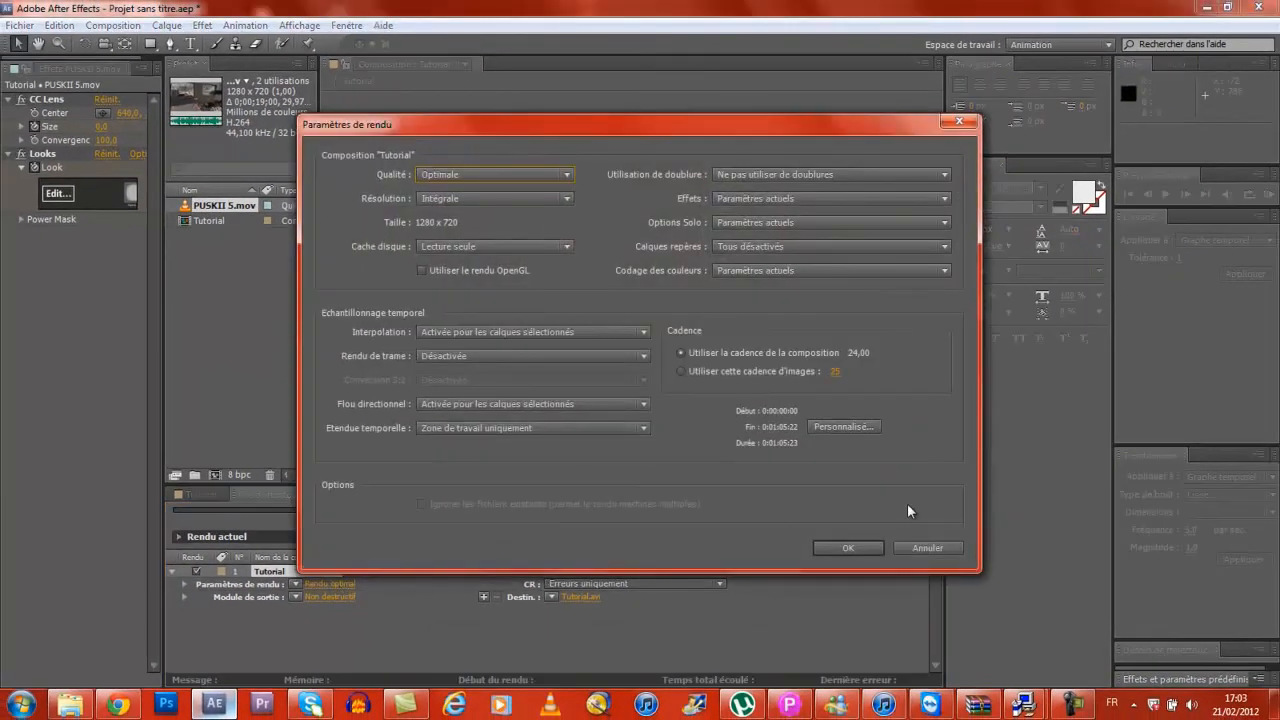
{"action": "left_click", "coordinate": [848, 548]}
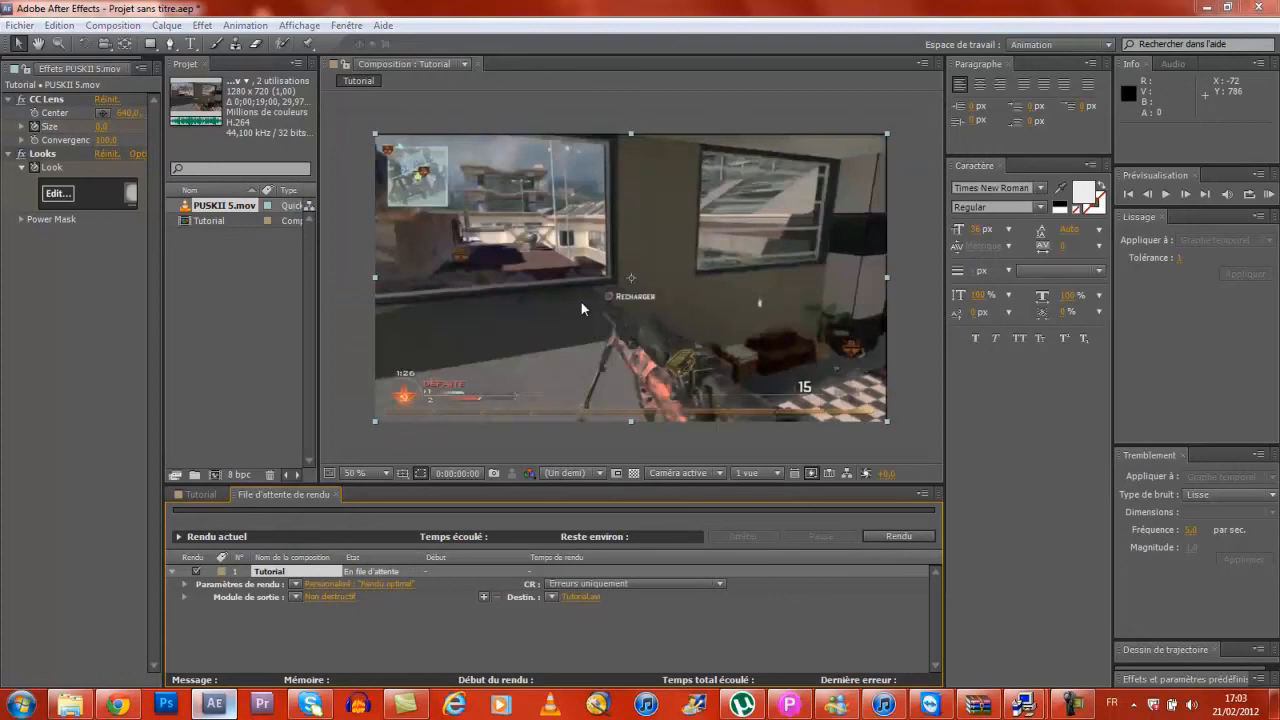
Step: Accept the output module settings with AVI as the format and close the render queue
{"action": "left_click", "coordinate": [340, 599]}
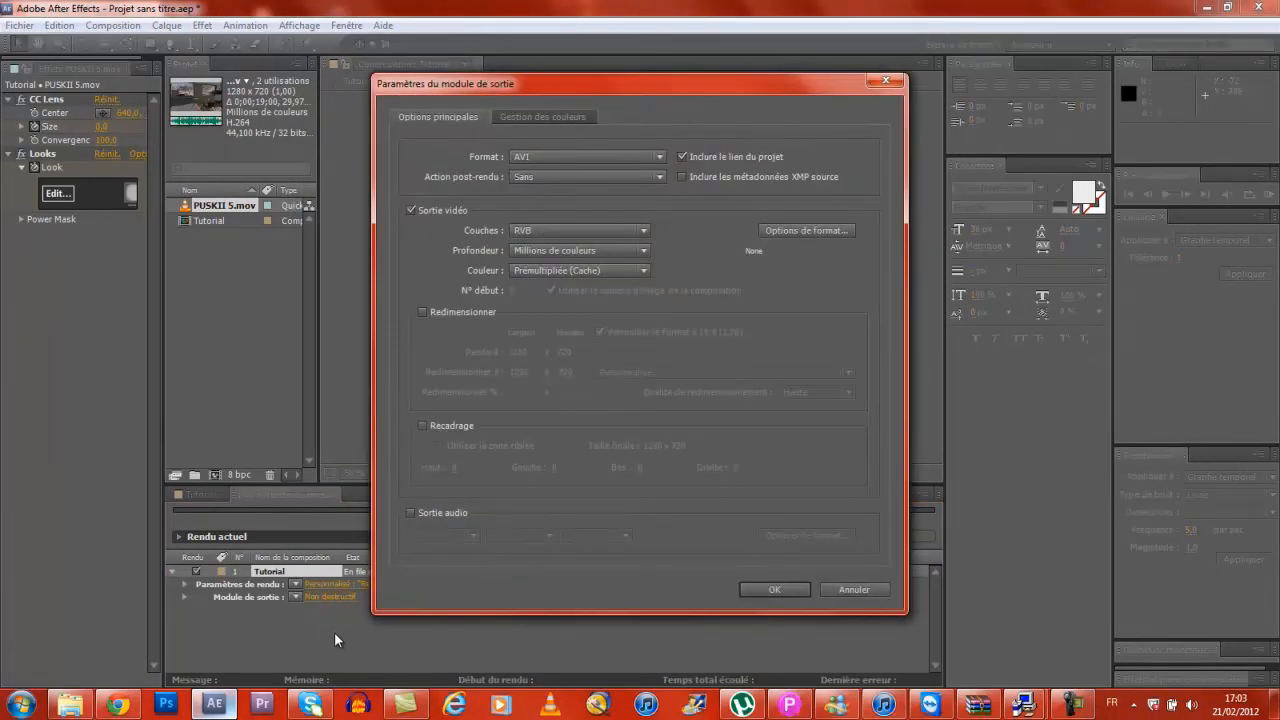
{"action": "left_click", "coordinate": [606, 155]}
{"action": "left_click", "coordinate": [606, 155]}
{"action": "left_click", "coordinate": [786, 588]}
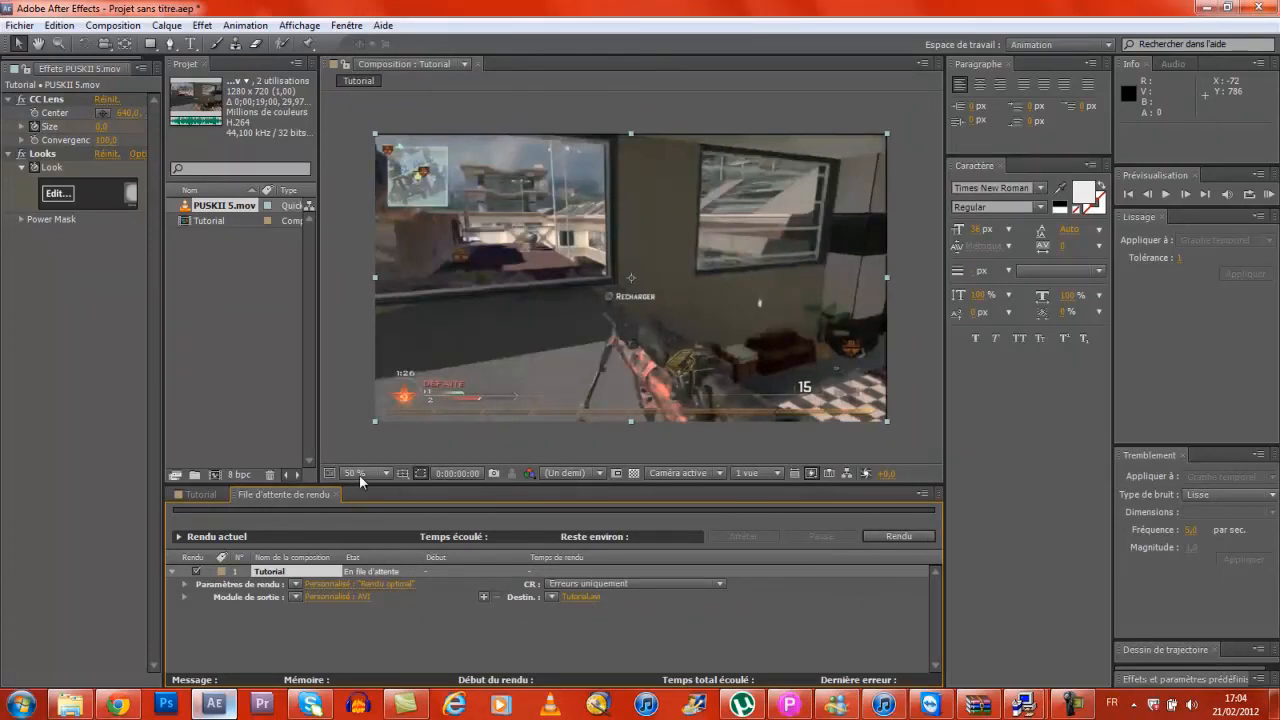
{"action": "left_click", "coordinate": [337, 494]}
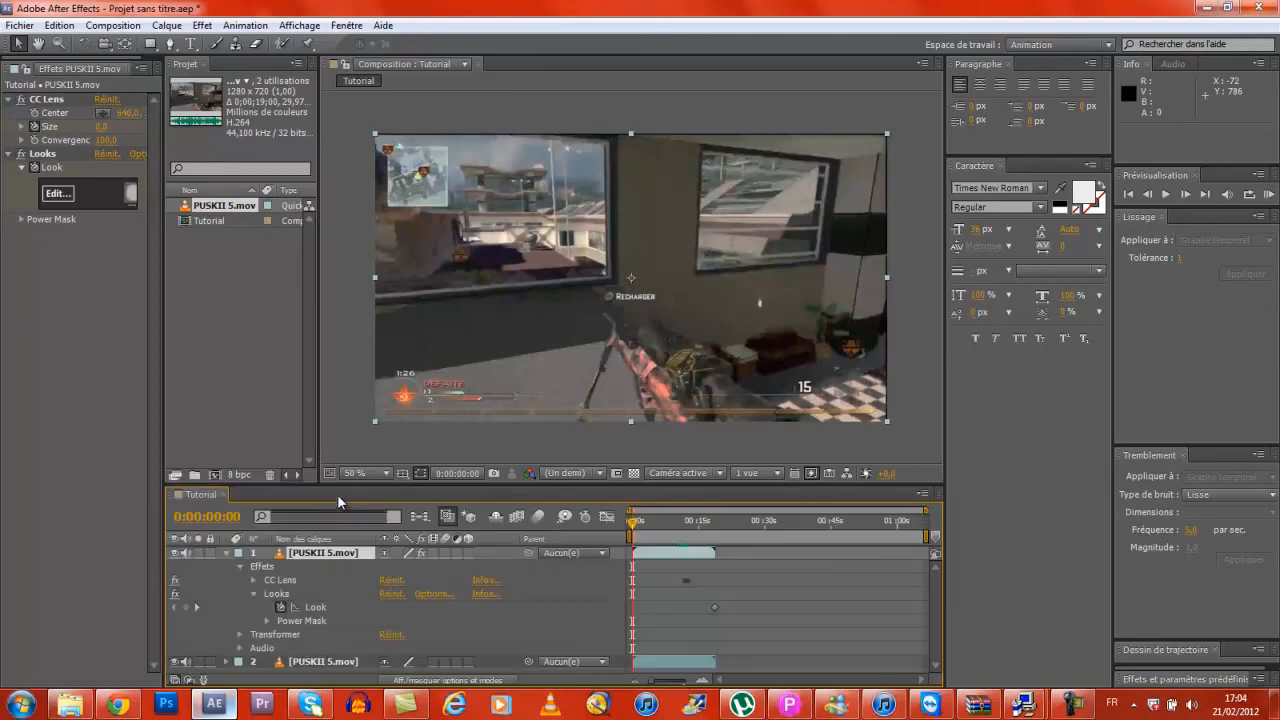